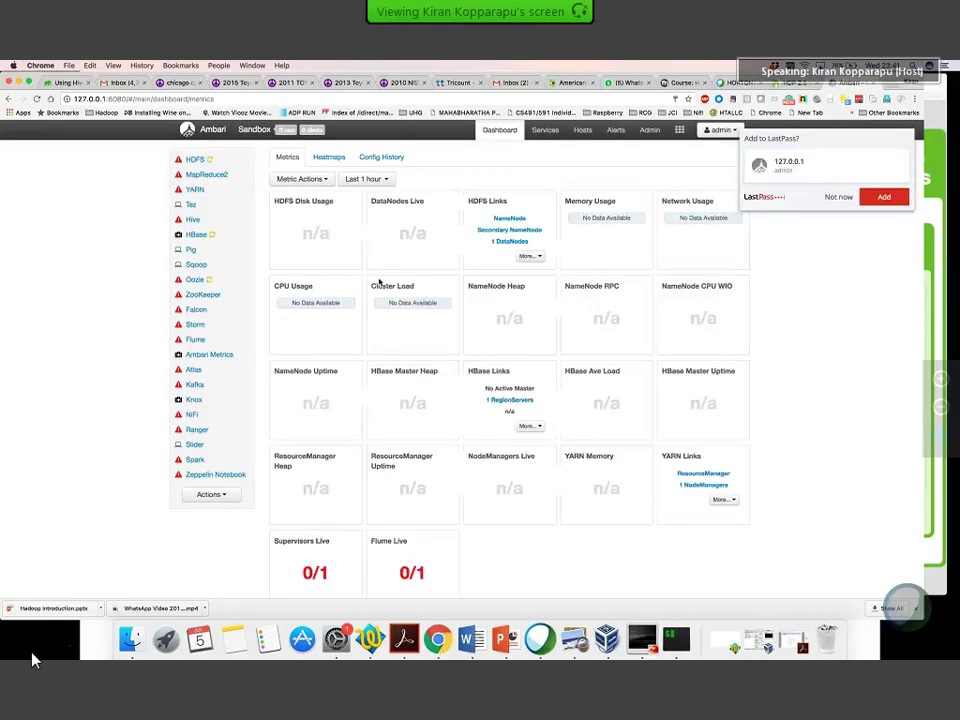
# Step: Review the service summaries of HDFS, MapReduce2, YARN, Tez, HBase and Sqoop
pyautogui.click(197, 159)
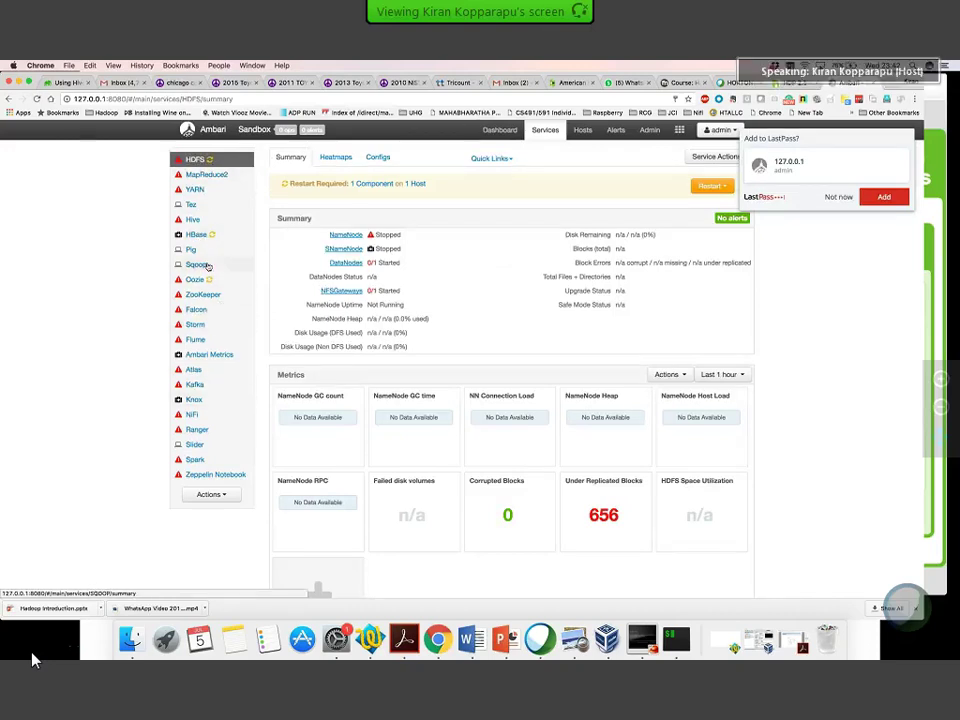
pyautogui.click(205, 180)
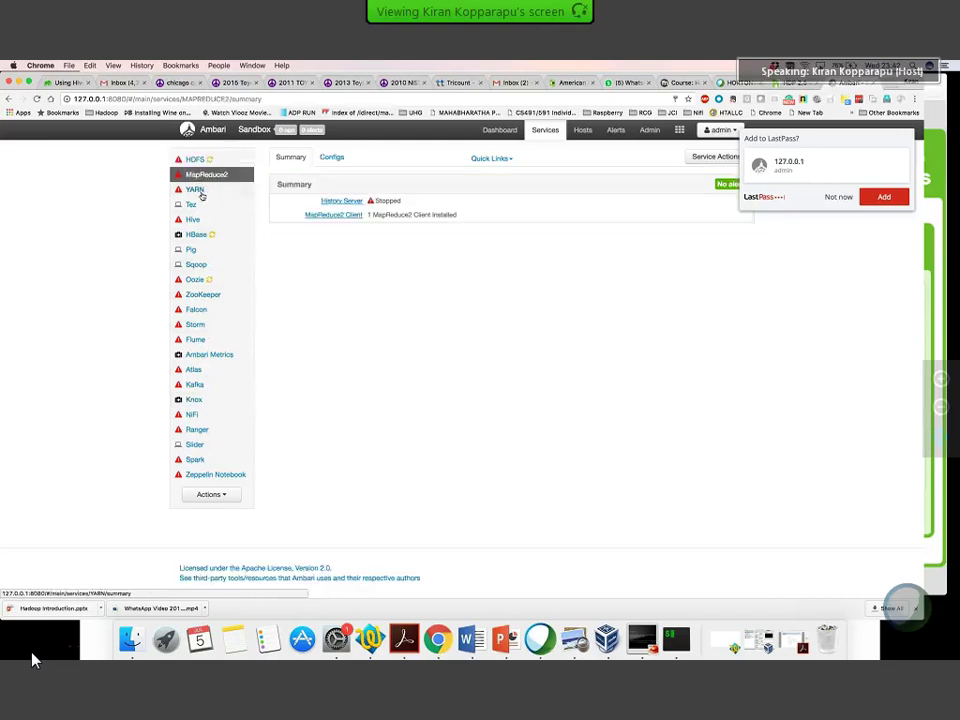
pyautogui.click(200, 191)
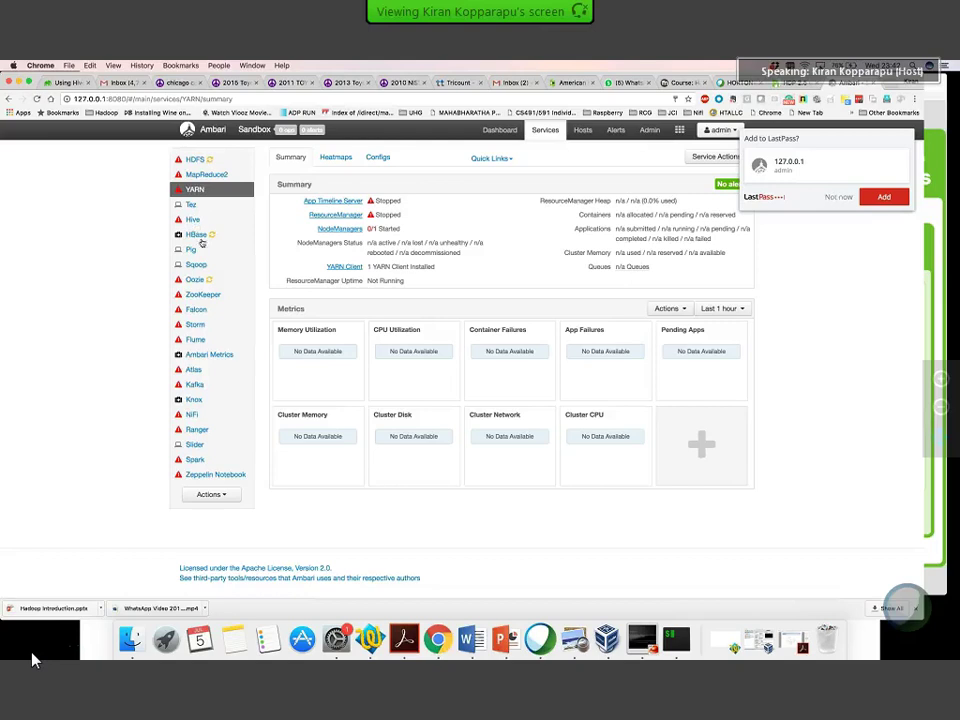
pyautogui.click(191, 204)
pyautogui.click(198, 234)
pyautogui.click(221, 264)
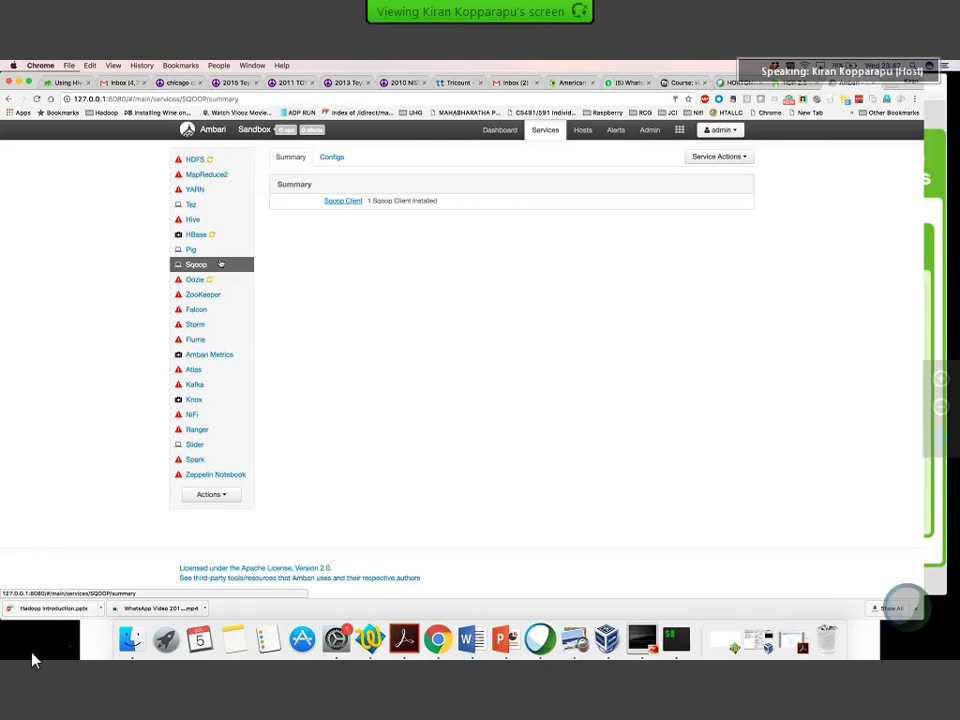
# Step: Restart all components of the HDFS service and confirm the restart without turning on maintenance mode
pyautogui.click(207, 160)
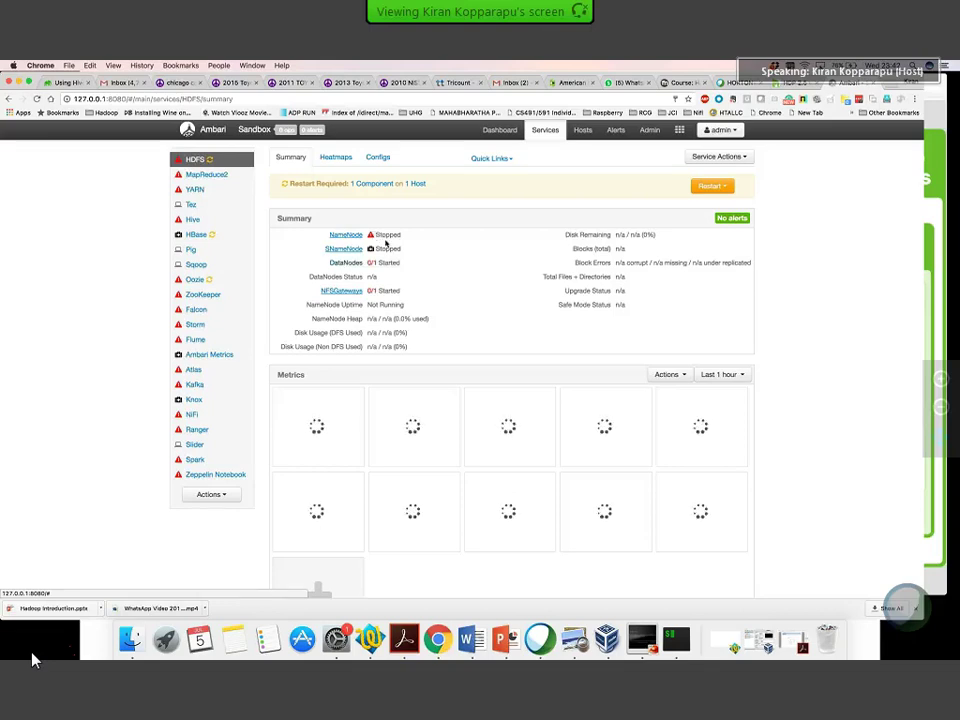
pyautogui.click(739, 158)
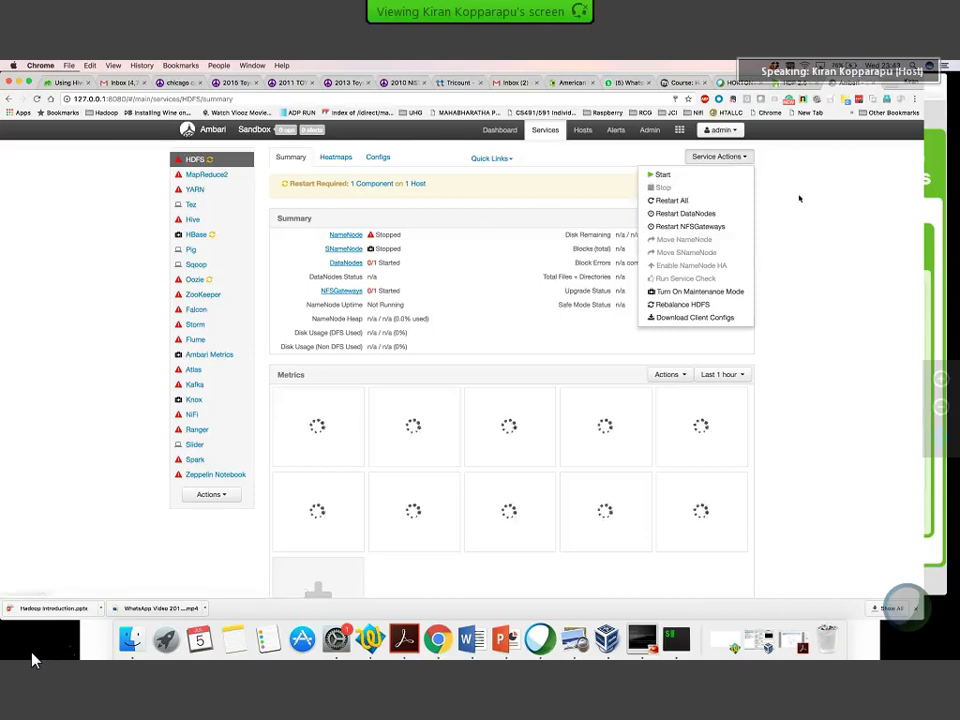
pyautogui.click(740, 159)
pyautogui.click(740, 158)
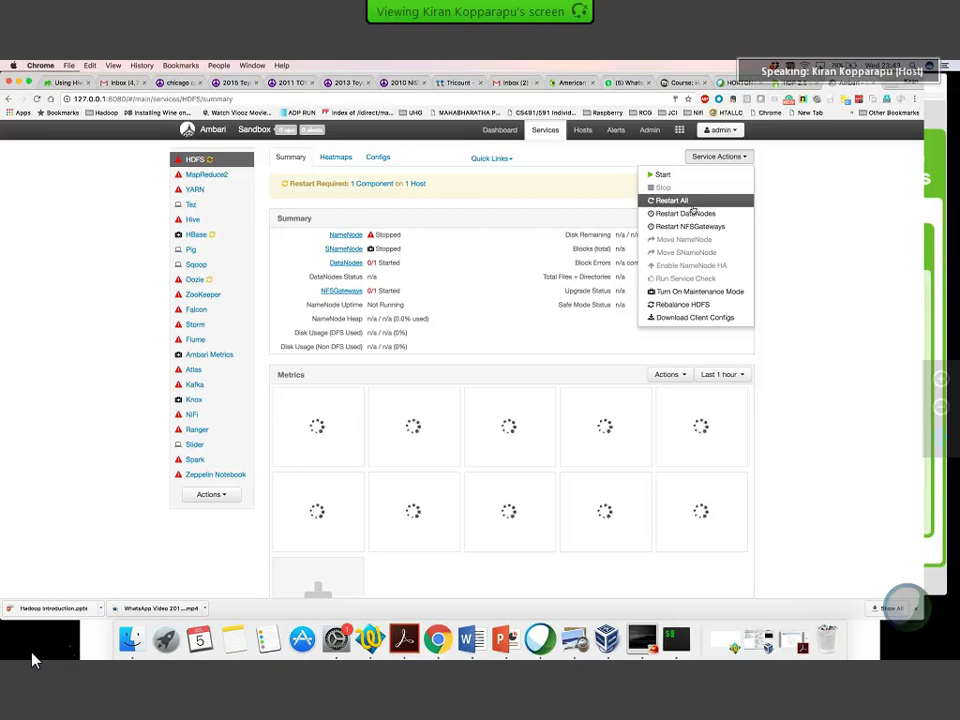
pyautogui.click(693, 207)
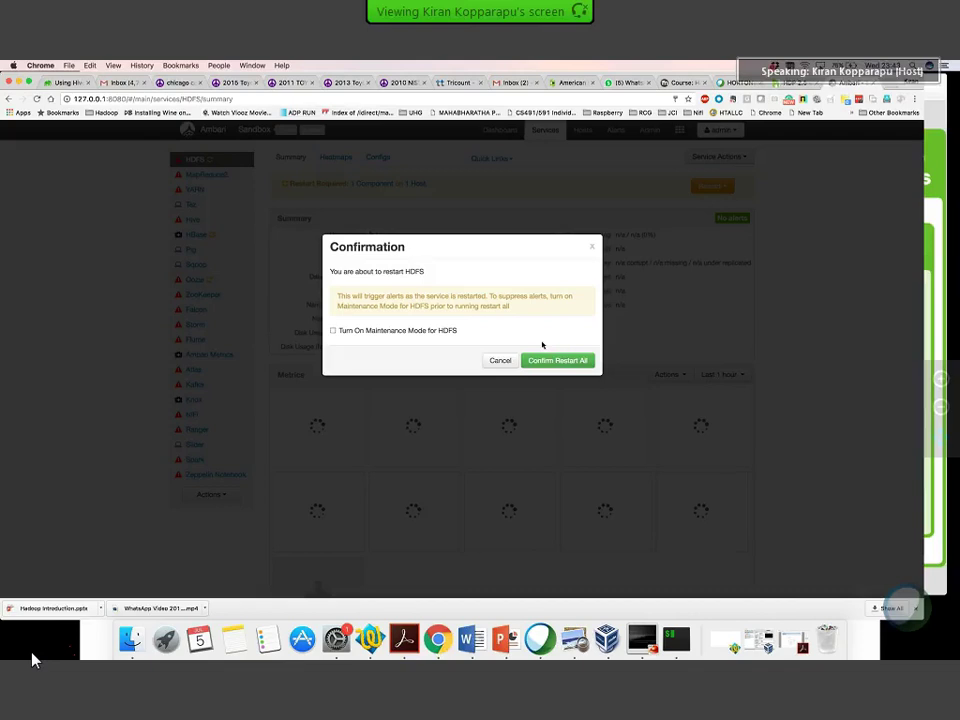
pyautogui.click(548, 360)
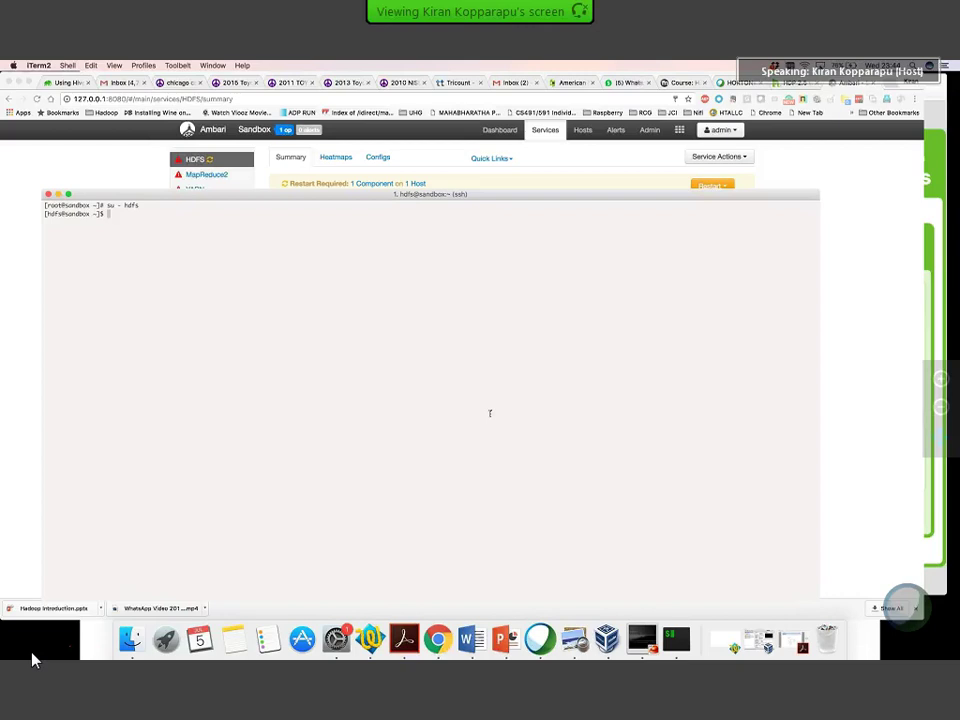
pyautogui.write('centos')
pyautogui.press('BackSpace')
pyautogui.press('BackSpace')
pyautogui.press('BackSpace')
pyautogui.press('BackSpace')
pyautogui.press('BackSpace')
pyautogui.press('BackSpace')
# Step: Move and widen the iTerm2 terminal window so it spans nearly the whole screen
pyautogui.moveTo(622, 188); pyautogui.dragTo(568, 78)
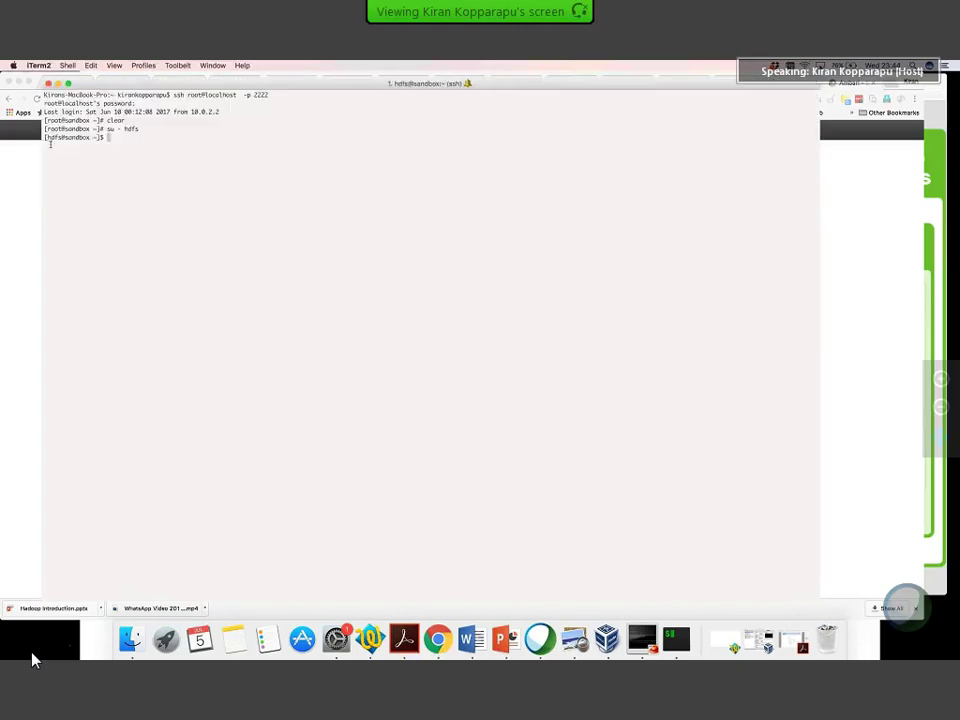
pyautogui.moveTo(40, 110); pyautogui.dragTo(2, 110)
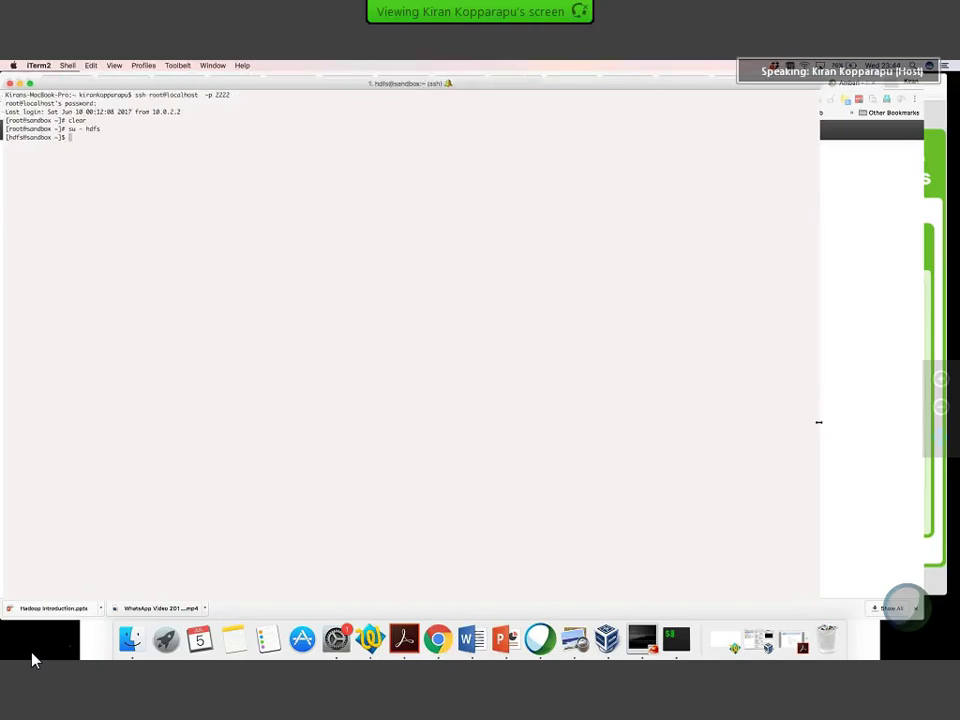
pyautogui.moveTo(819, 422); pyautogui.dragTo(945, 405)
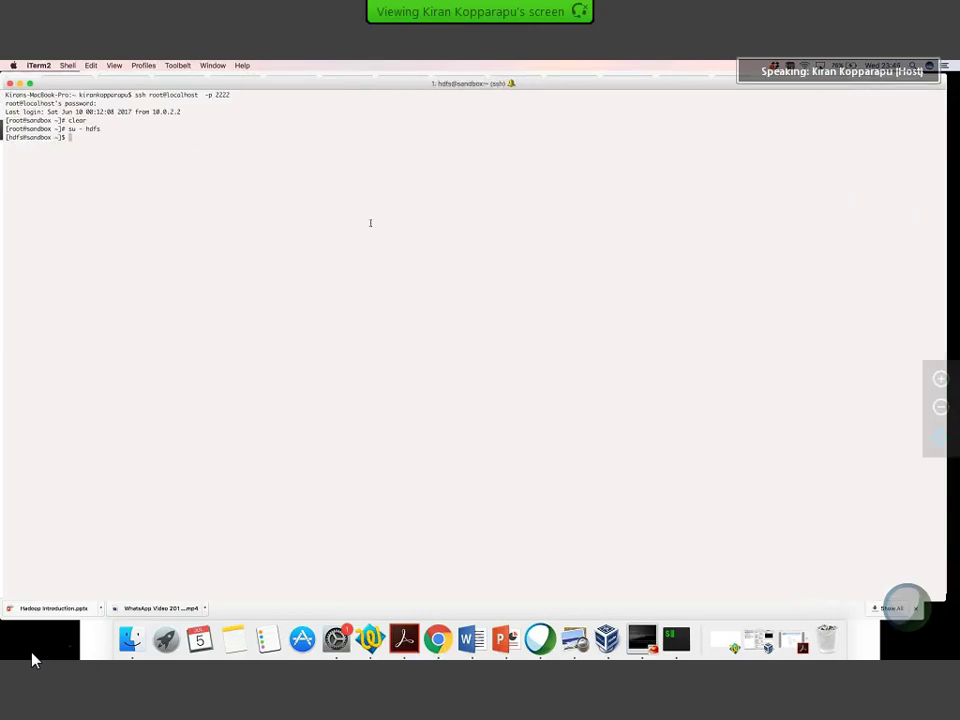
# Step: Show the sandbox's operating system name with uname and its full kernel details with uname -a
pyautogui.write('uname')
pyautogui.press('Return')
pyautogui.write('u')
pyautogui.write('me ')
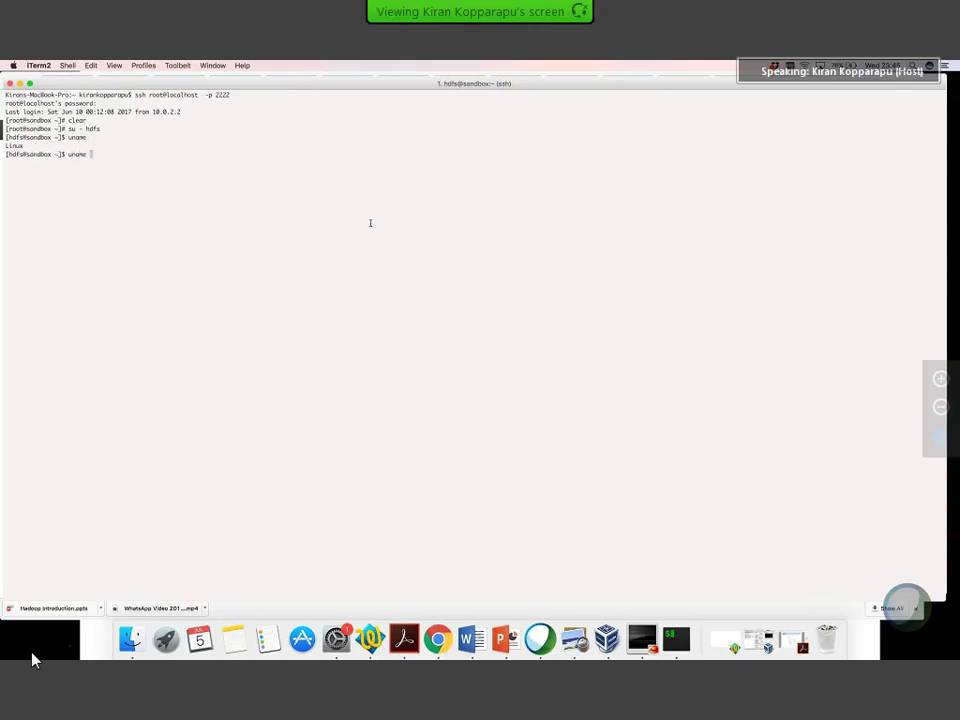
pyautogui.write('0u')
pyautogui.press('Return')
pyautogui.write('u')
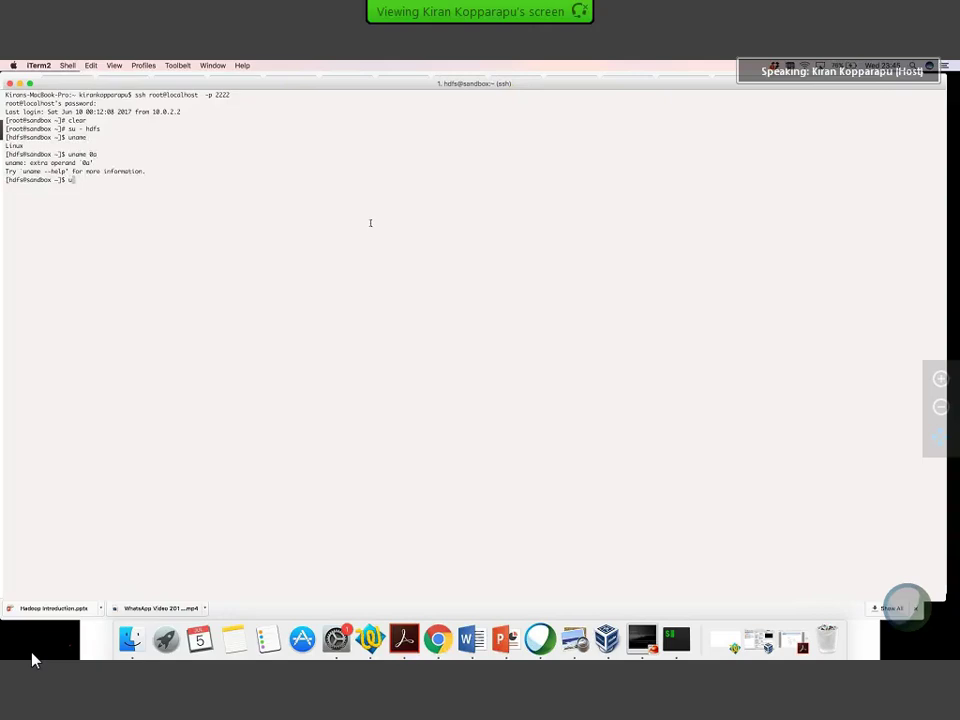
pyautogui.write('name -a')
pyautogui.press('Return')
pyautogui.doubleClick(12, 188)
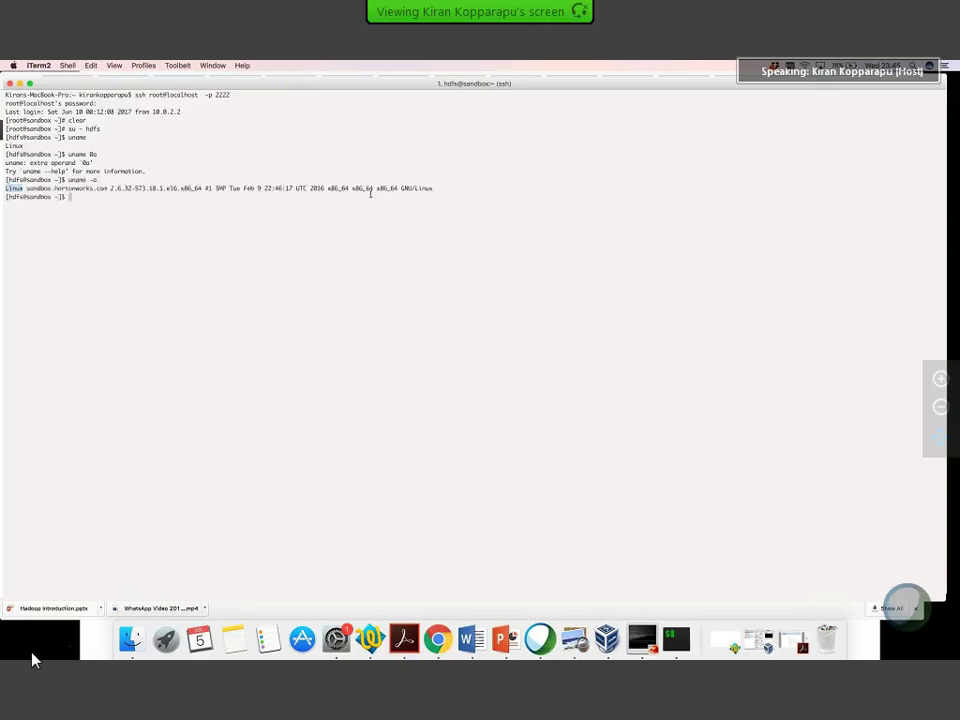
# Step: On a cleared terminal, print the working directory and list its contents in long format with ls -l
pyautogui.write('clear')
pyautogui.press('Return')
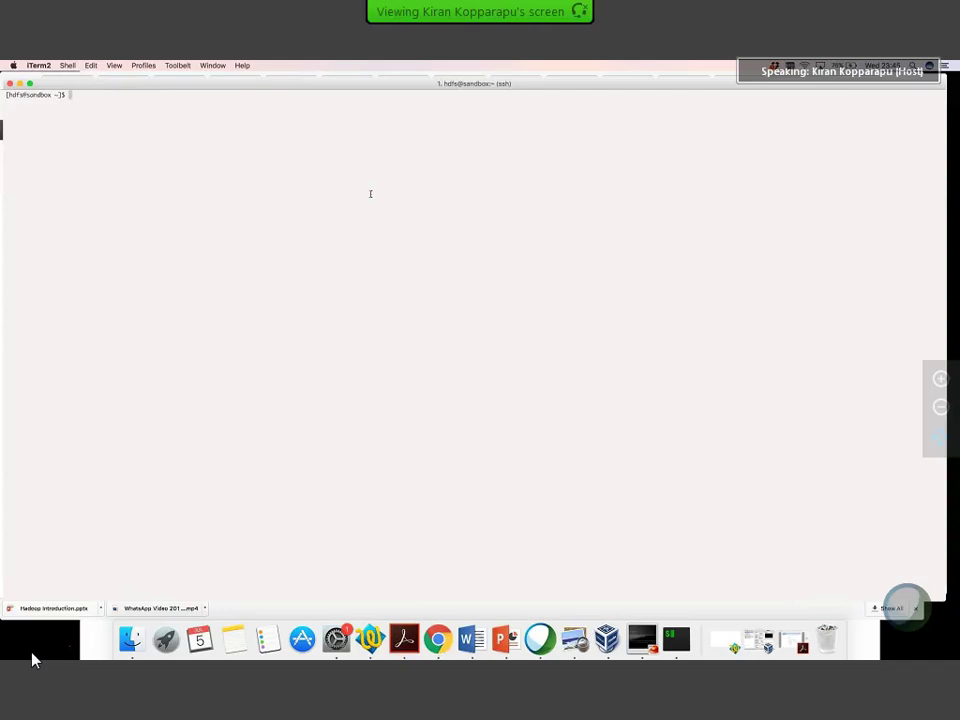
pyautogui.write('pwd')
pyautogui.press('Return')
pyautogui.write('ls -l')
pyautogui.press('Return')
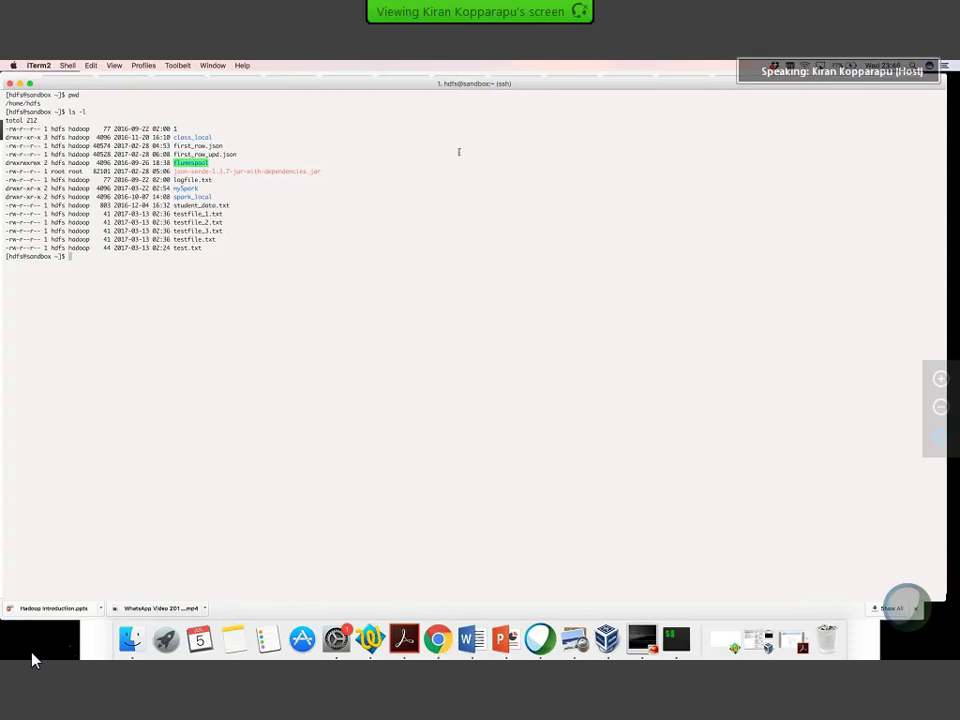
# Step: Make the terminal text bigger
pyautogui.click(115, 66)
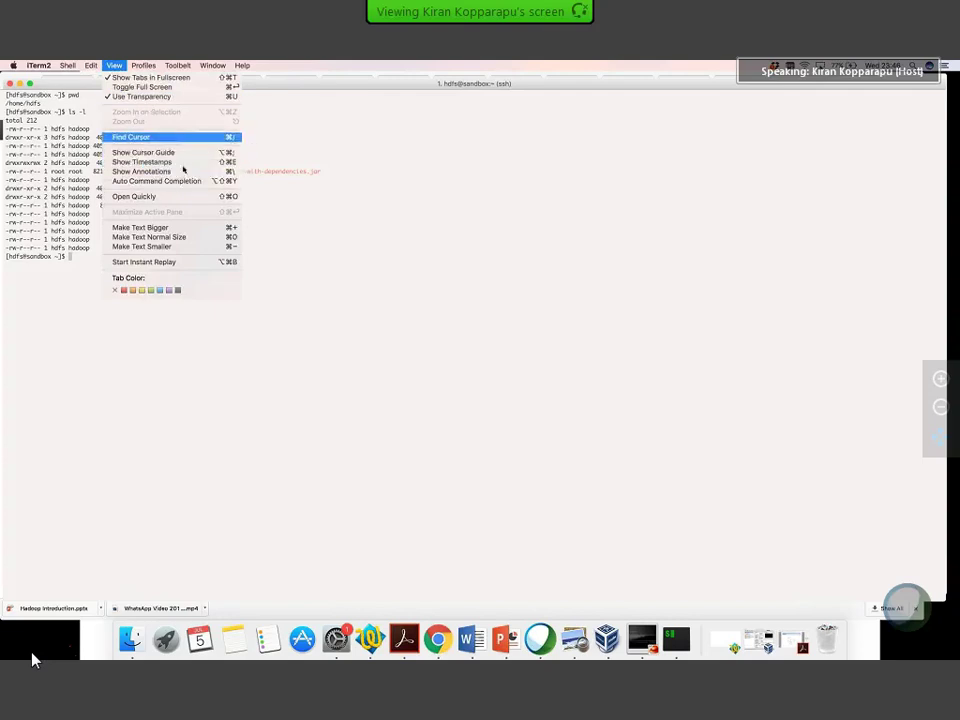
pyautogui.click(198, 228)
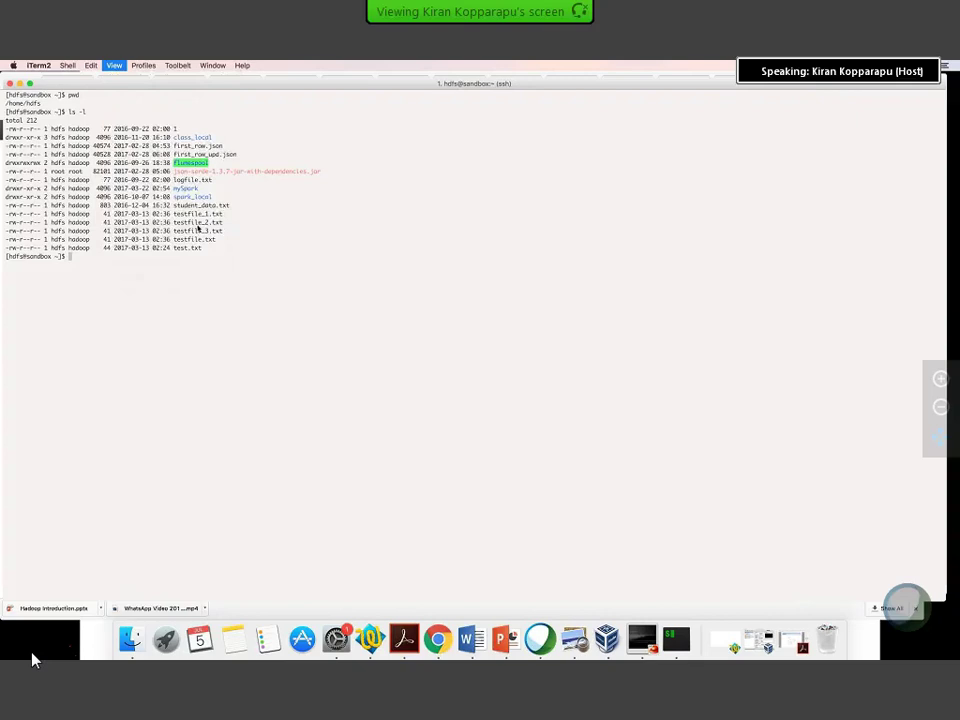
pyautogui.press('super+plus')
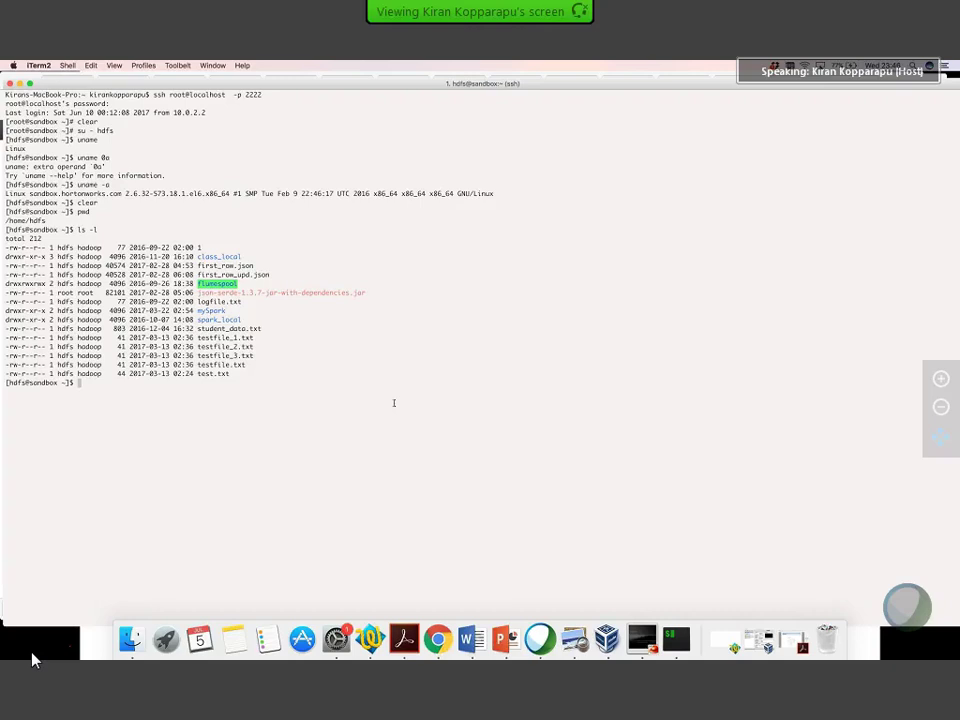
# Step: On a cleared screen, list the home directory's files in reverse time order with ls -lrt
pyautogui.write('ls -lrt')
pyautogui.hotkey('ctrl', 'l')
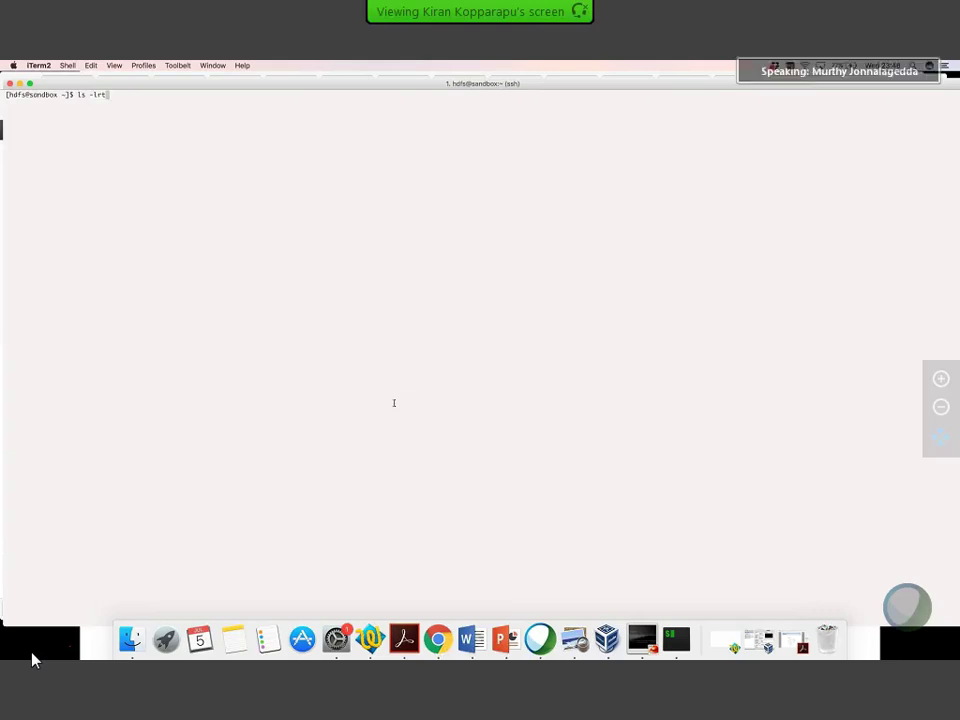
pyautogui.press('Return')
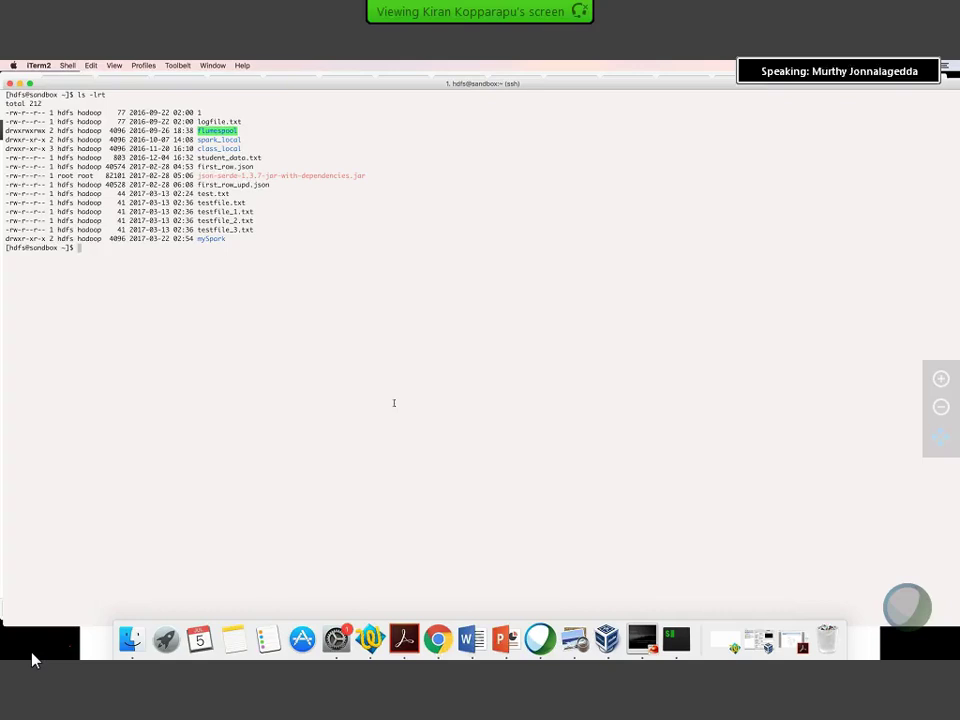
pyautogui.write('cd cl')
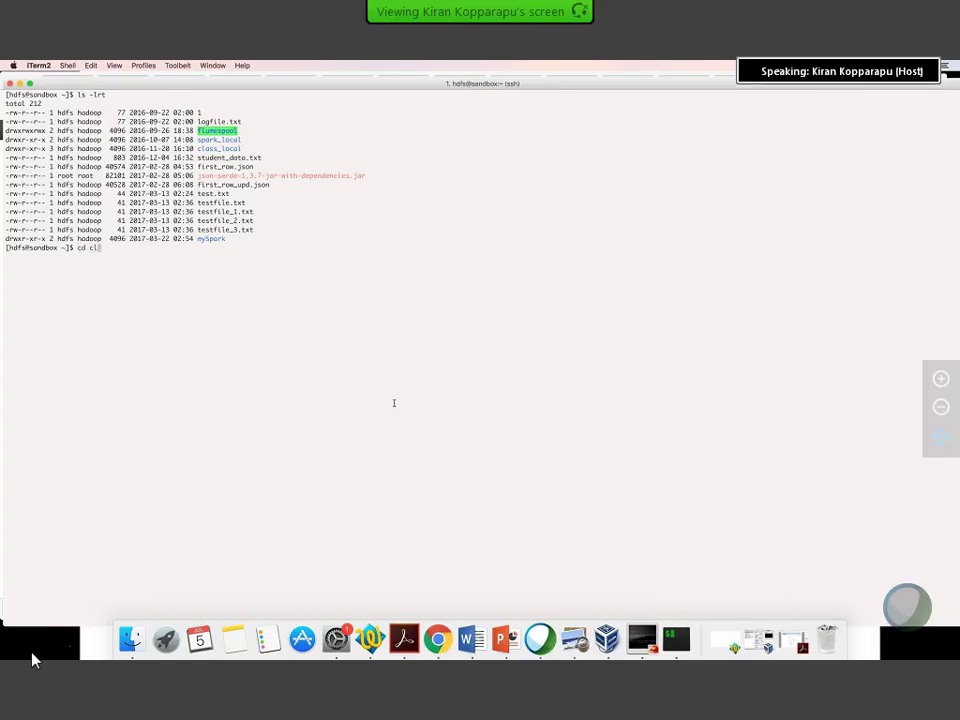
pyautogui.press('Tab')
pyautogui.press('BackSpace')
pyautogui.press('BackSpace')
pyautogui.press('BackSpace')
pyautogui.press('BackSpace')
pyautogui.press('BackSpace')
pyautogui.press('BackSpace')
pyautogui.press('BackSpace')
pyautogui.press('BackSpace')
pyautogui.press('BackSpace')
pyautogui.press('BackSpace')
pyautogui.press('BackSpace')
pyautogui.press('BackSpace')
pyautogui.press('BackSpace')
pyautogui.press('BackSpace')
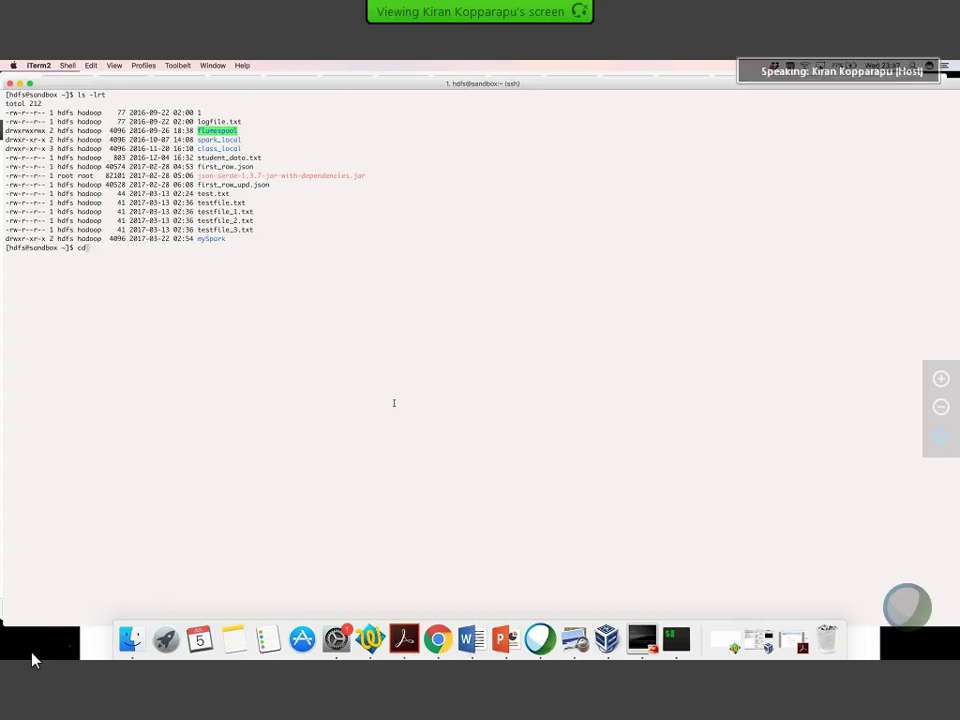
# Step: Change into the class_local directory
pyautogui.write('d cla')
pyautogui.press('Tab')
pyautogui.press('Return')
# Step: List the class_local files in reverse time order with ls -lrt and print the current directory path
pyautogui.write('ls -lr')
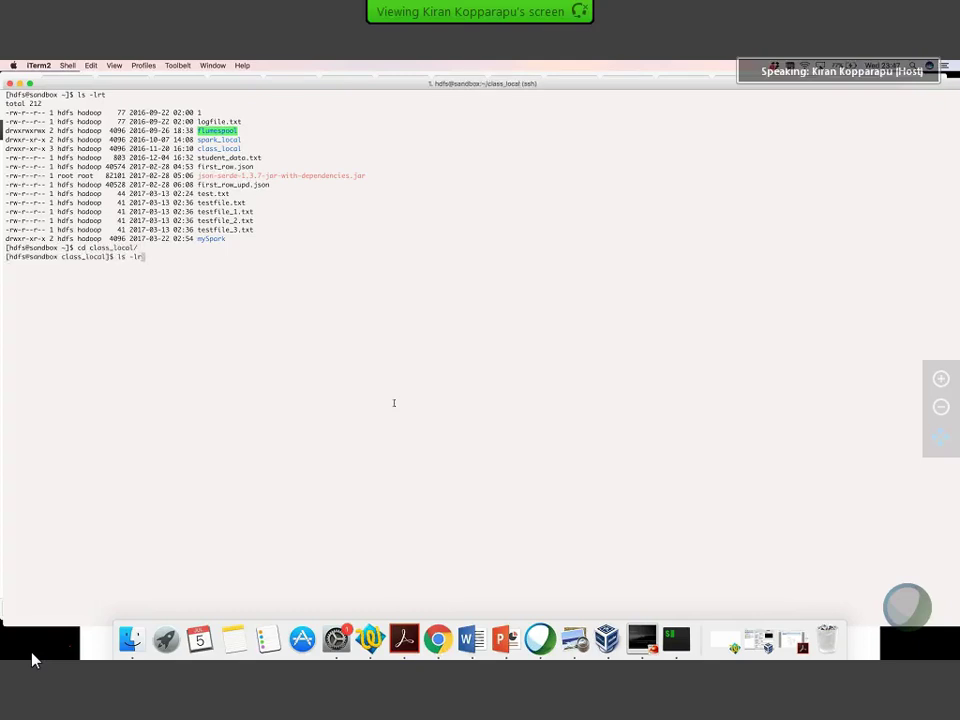
pyautogui.write('t')
pyautogui.press('Return')
pyautogui.write('pwd')
pyautogui.press('Return')
pyautogui.write('ls -')
pyautogui.press('BackSpace')
pyautogui.press('BackSpace')
pyautogui.press('BackSpace')
pyautogui.press('BackSpace')
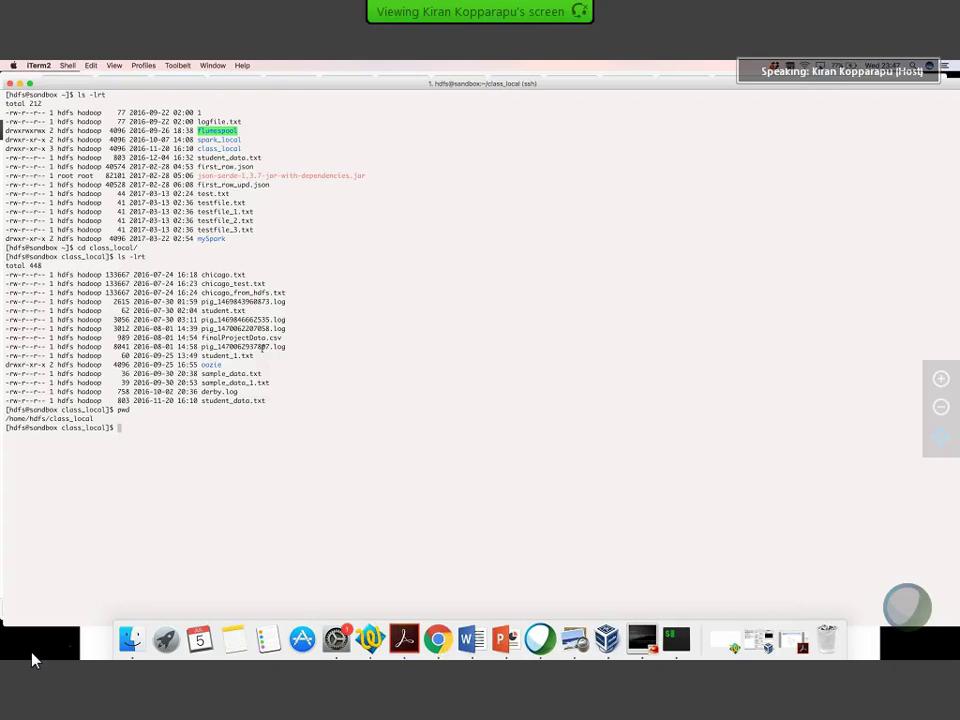
pyautogui.write('hdf')
pyautogui.press('BackSpace')
pyautogui.press('BackSpace')
pyautogui.press('BackSpace')
# Step: Clear the terminal screen
pyautogui.write('clear')
pyautogui.press('Return')
pyautogui.write('ls -l')
pyautogui.press('BackSpace')
pyautogui.press('BackSpace')
pyautogui.press('BackSpace')
pyautogui.press('BackSpace')
pyautogui.press('BackSpace')
# Step: Print the current directory path with pwd and list the file names in class_local with ls
pyautogui.write('pwd')
pyautogui.press('Return')
pyautogui.write('ls')
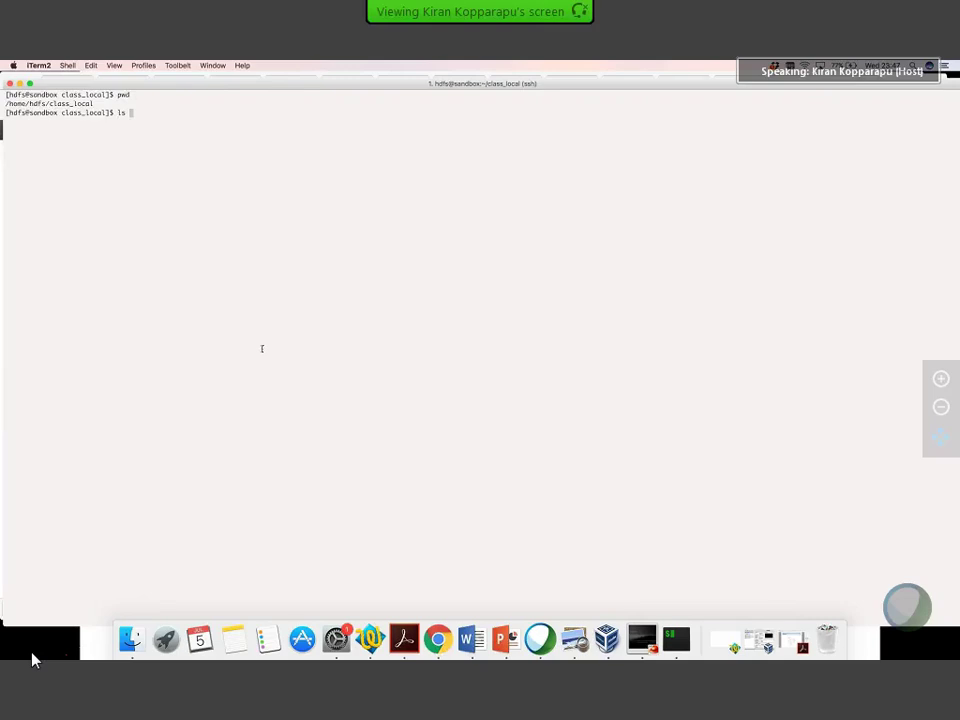
pyautogui.press('Return')
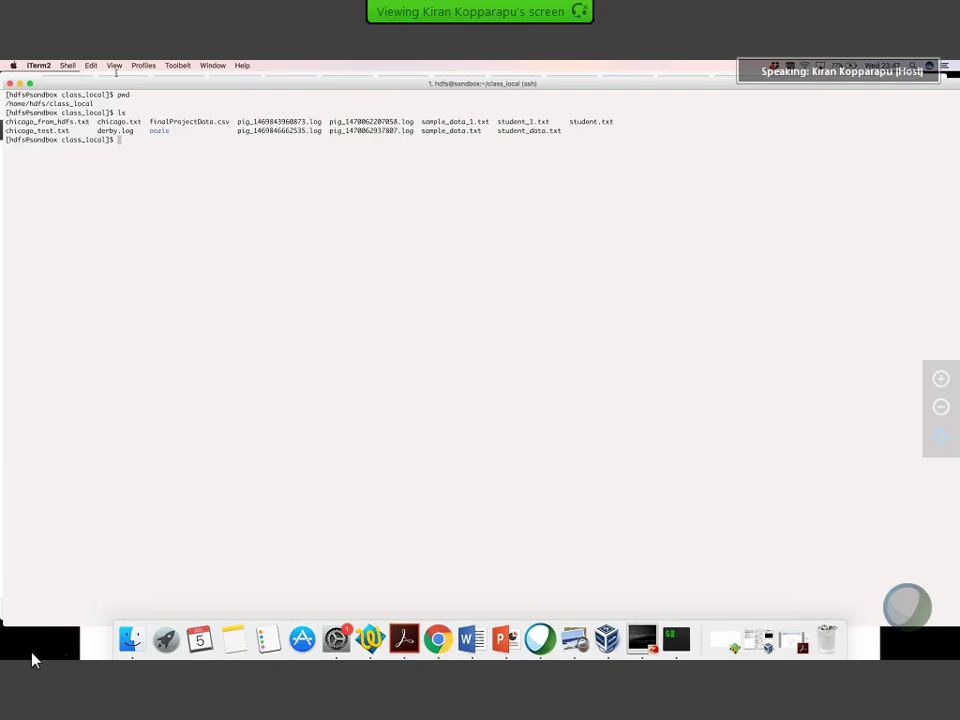
# Step: Enlarge the terminal text by one more step and list the class_local file names again
pyautogui.click(115, 65)
pyautogui.click(180, 229)
pyautogui.write('ls')
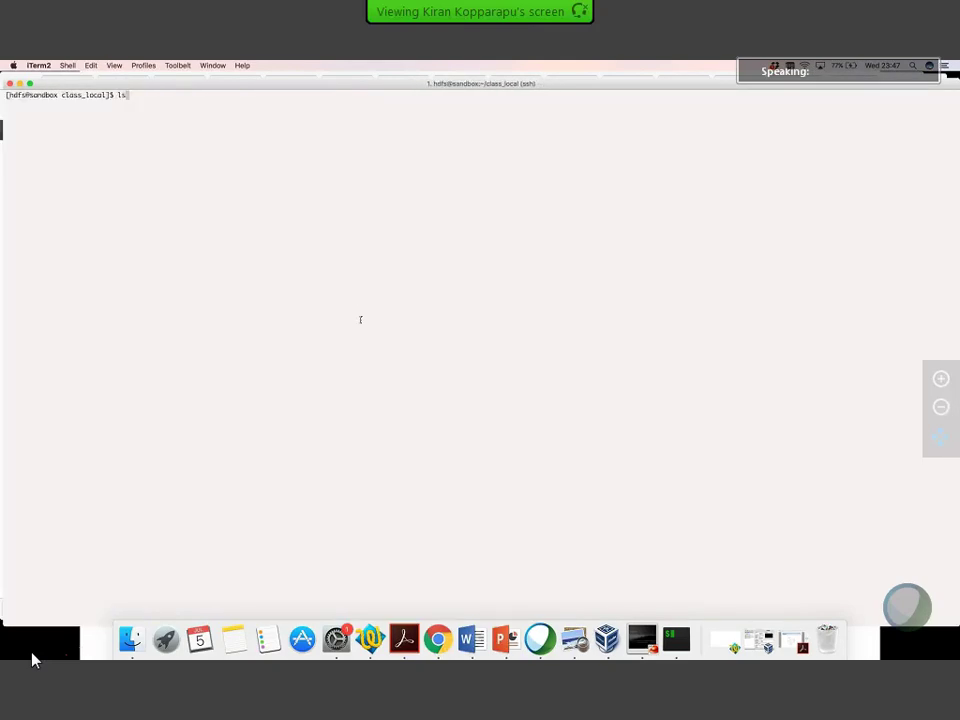
pyautogui.press('Return')
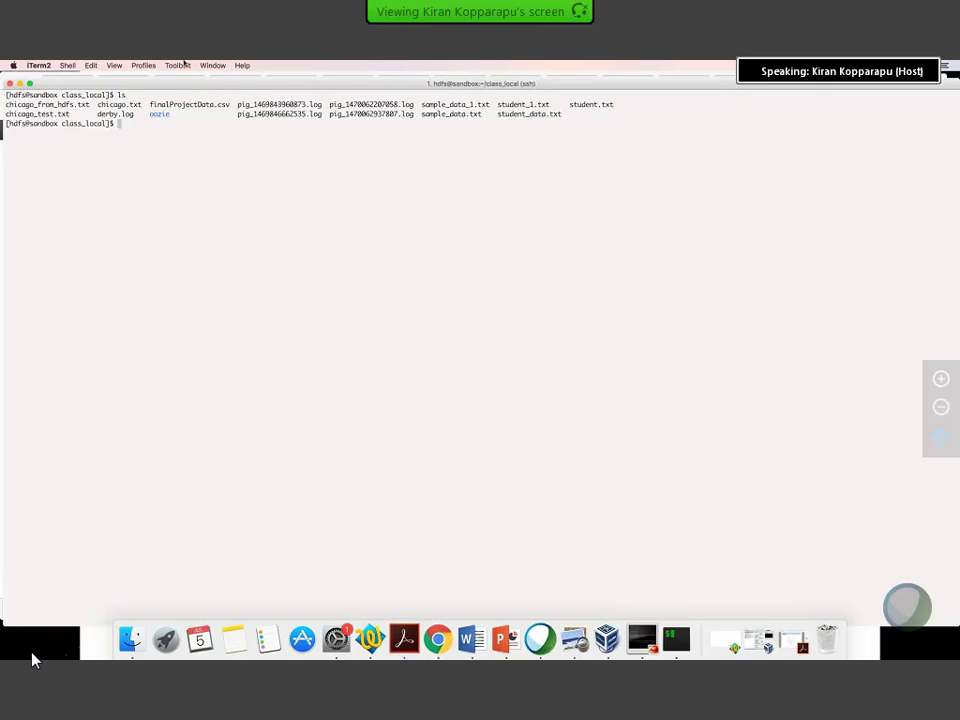
pyautogui.click(114, 66)
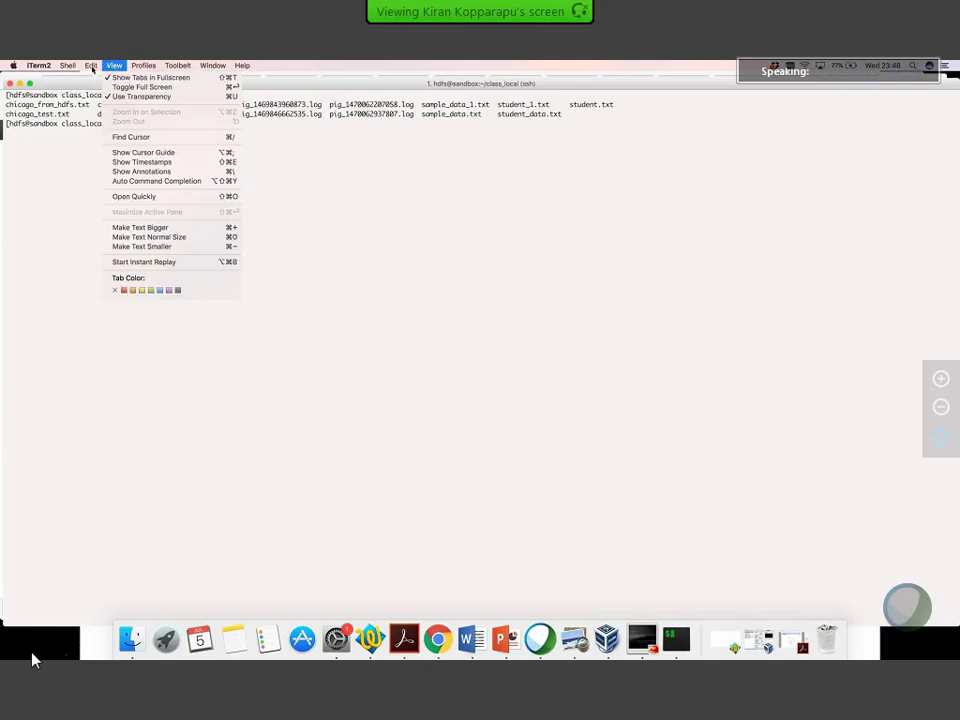
pyautogui.moveTo(92, 68)
pyautogui.click(584, 84)
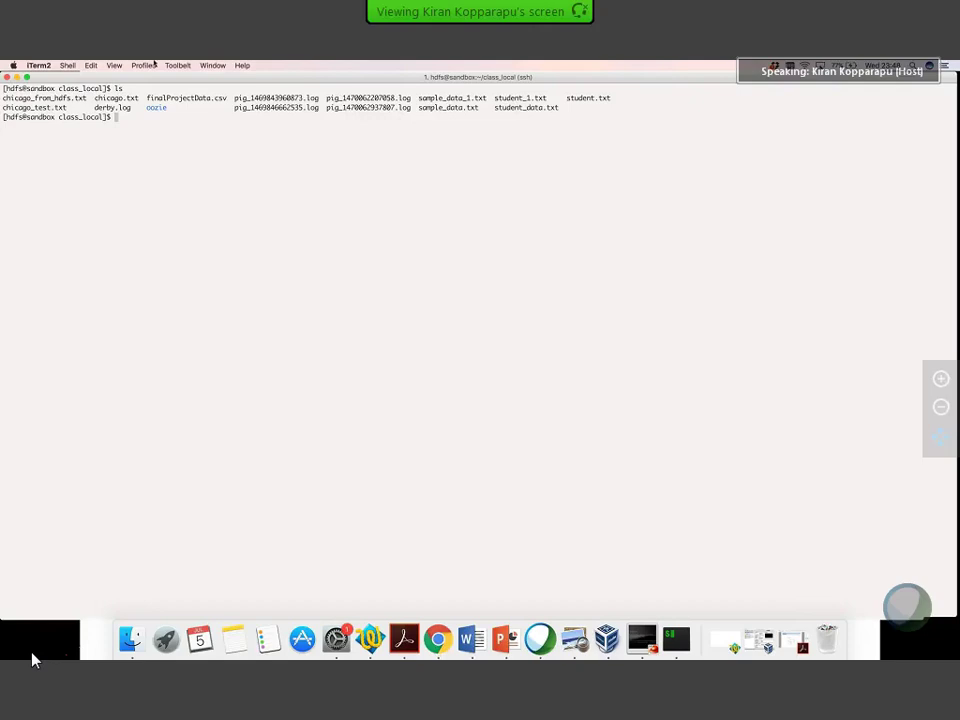
# Step: Increase the terminal text size by two further steps
pyautogui.click(114, 66)
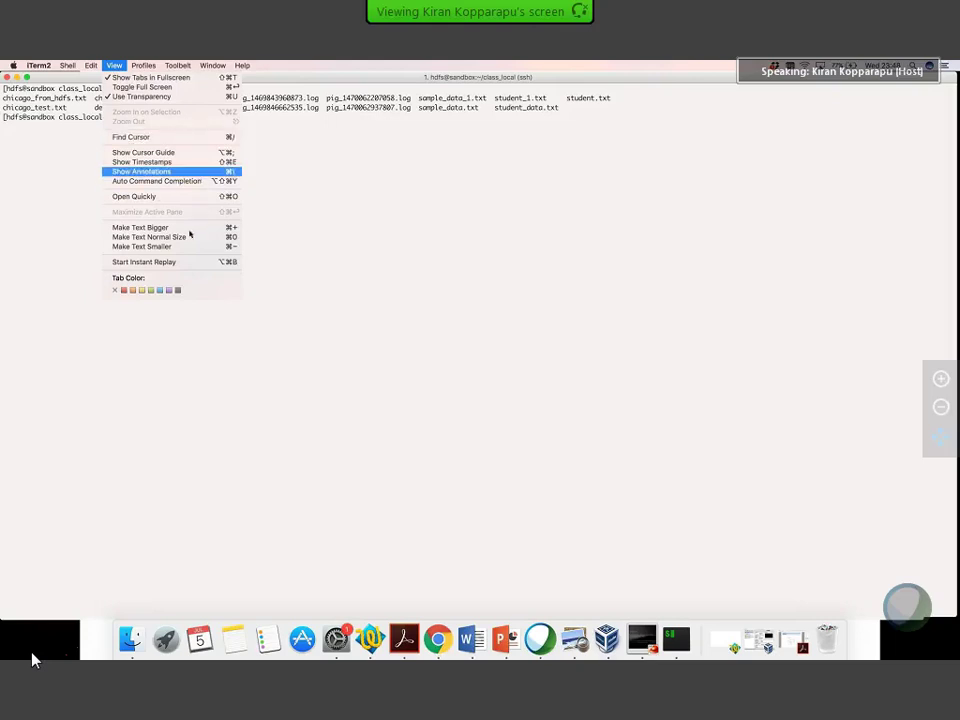
pyautogui.click(189, 229)
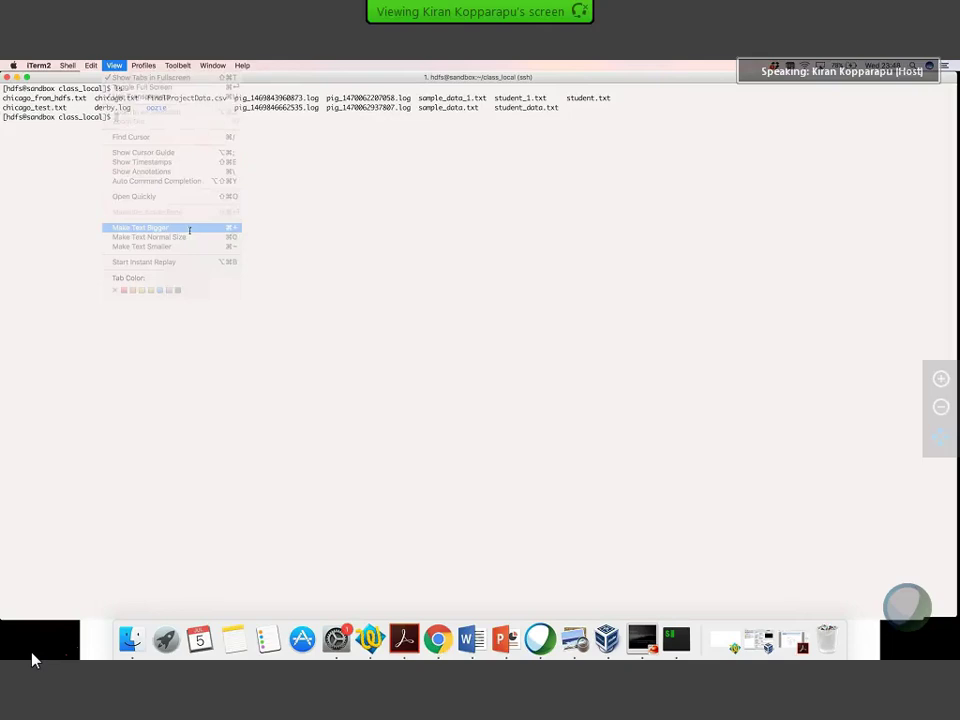
pyautogui.click(114, 65)
pyautogui.click(171, 228)
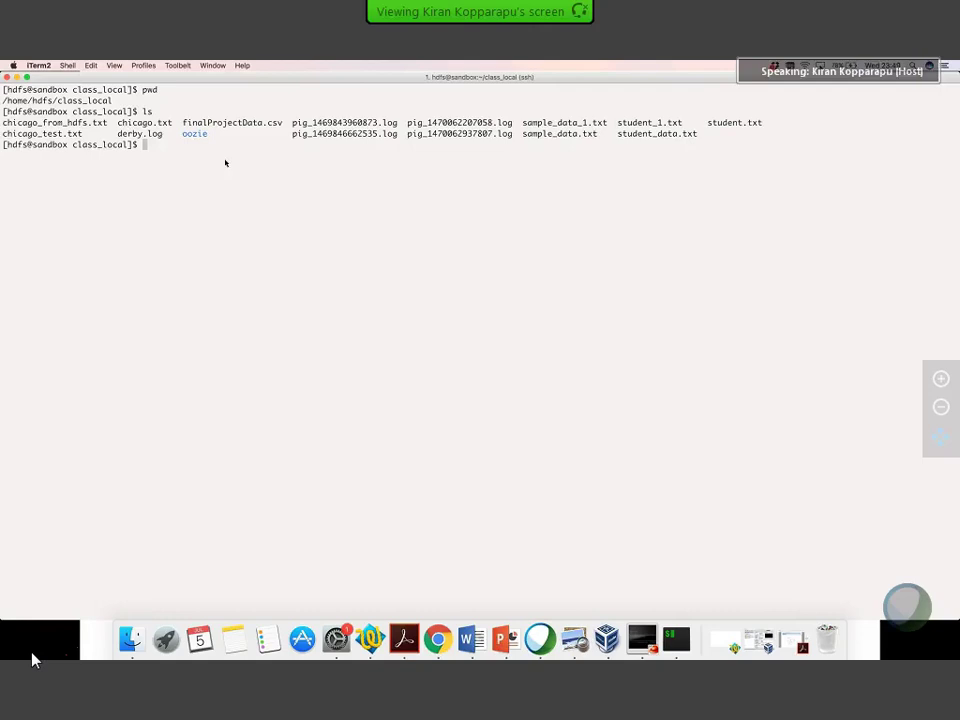
# Step: Create a class_local directory inside the current class_local with mkdir -p and print the current path with pwd
pyautogui.write('mkdir -p class_local')
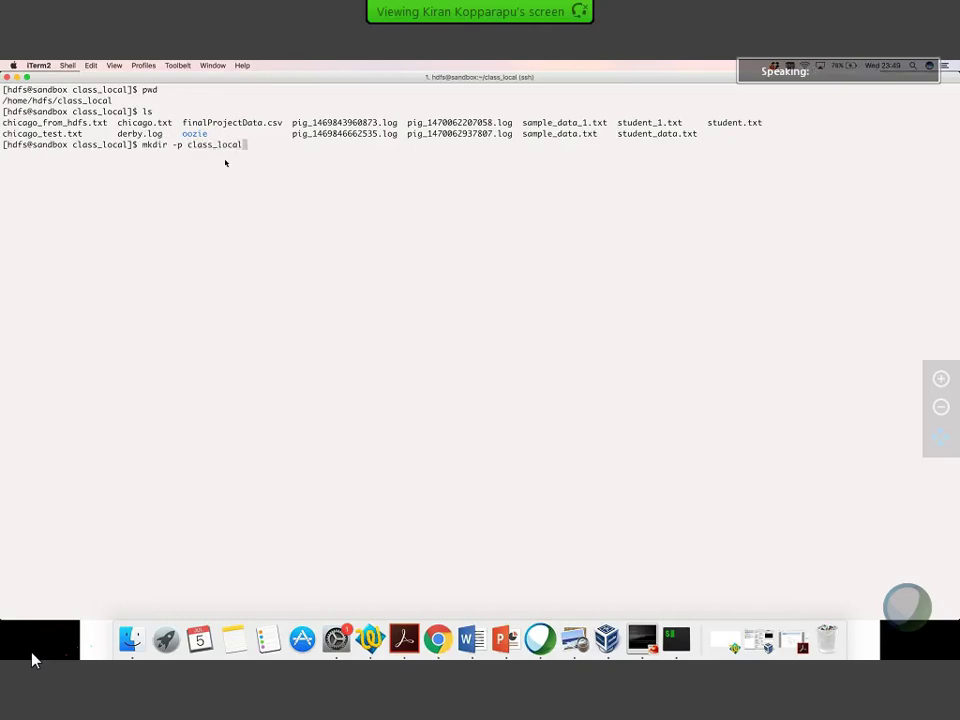
pyautogui.press('Return')
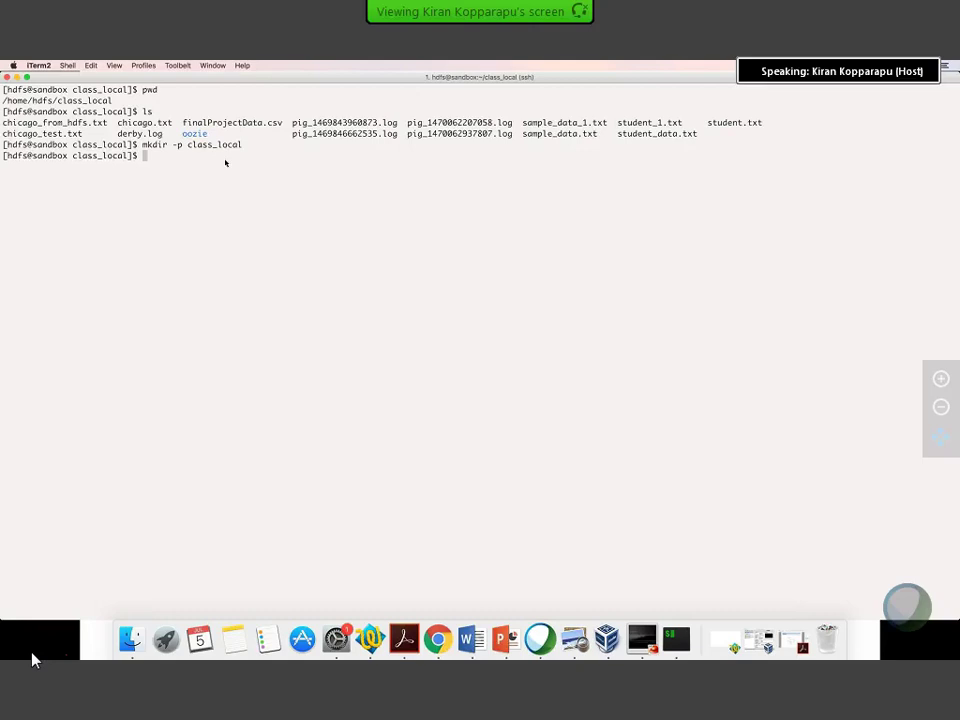
pyautogui.write('pwd')
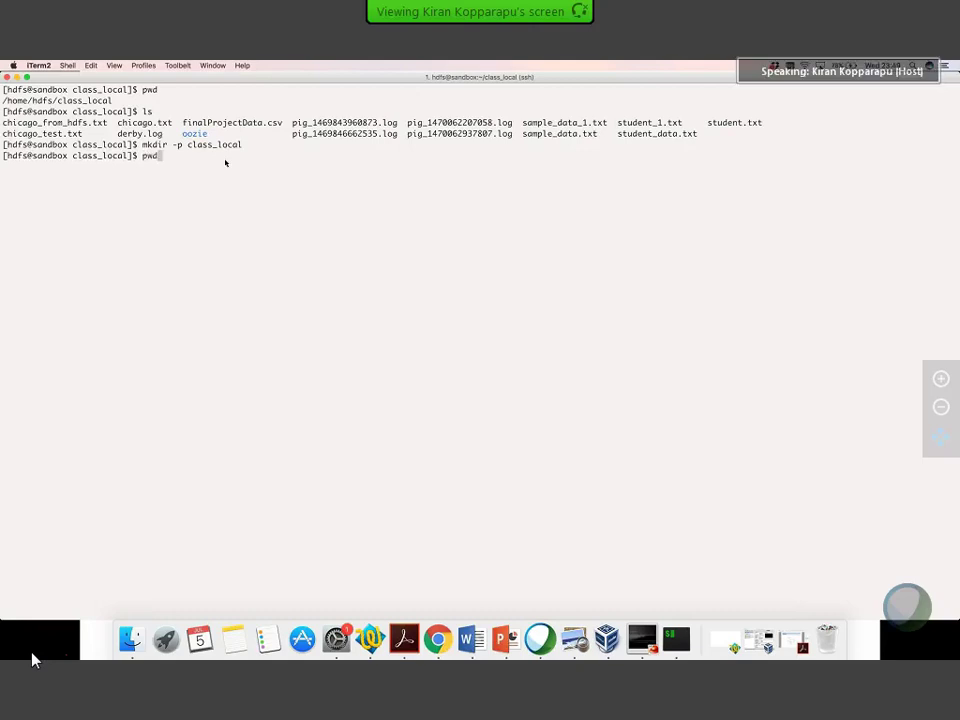
pyautogui.press('Return')
# Step: Move up to /home/hdfs, check the path with pwd, and run mkdir -p for class_local there
pyautogui.write('cd')
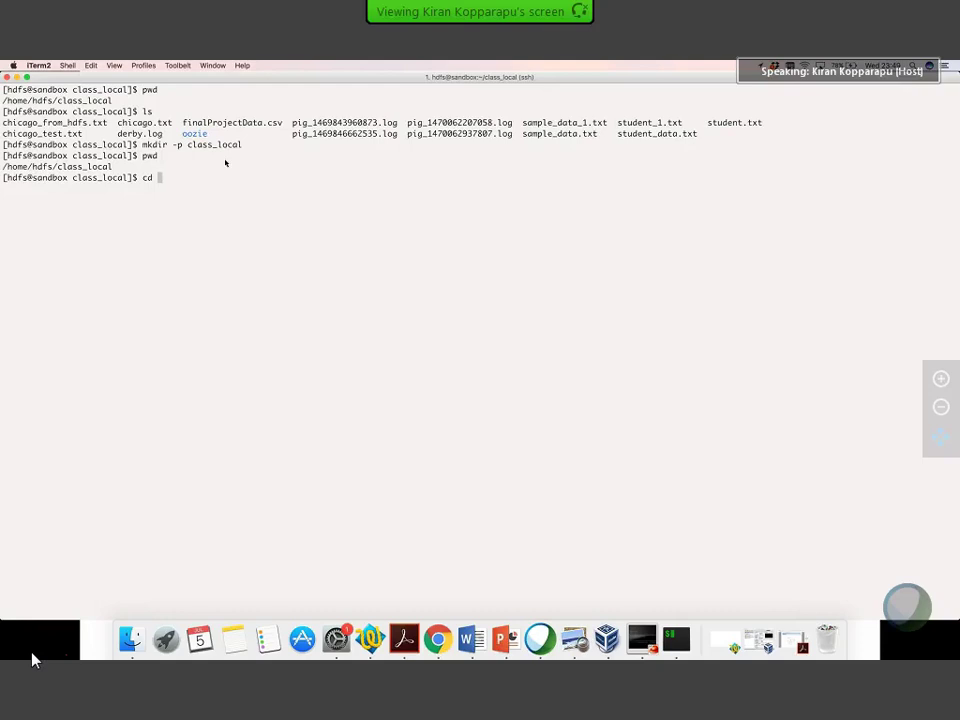
pyautogui.write('..')
pyautogui.press('Return')
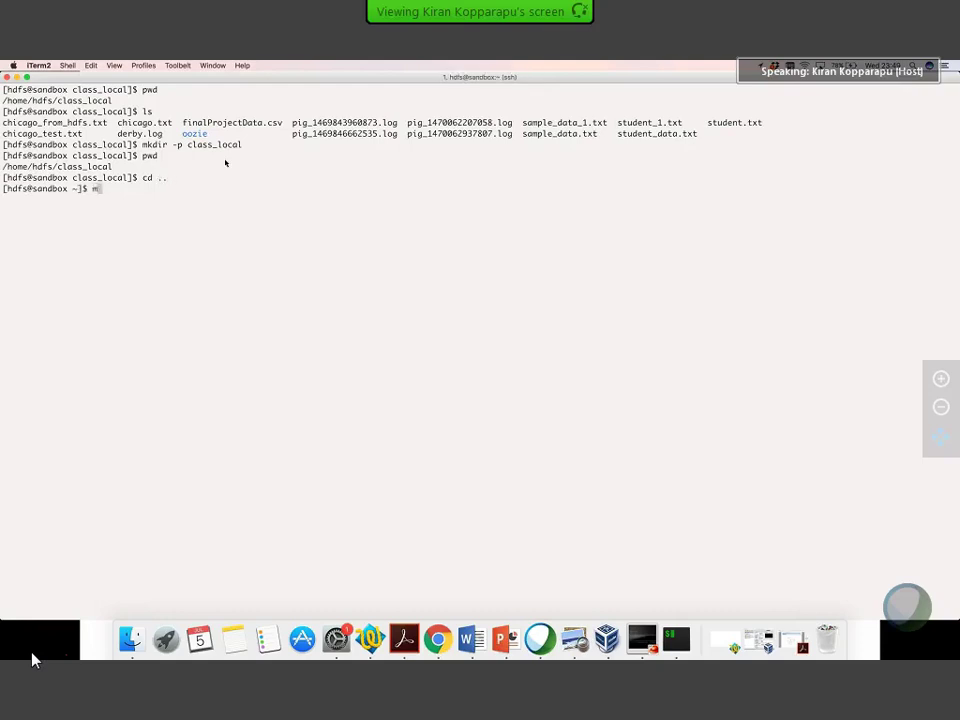
pyautogui.write('pwd')
pyautogui.press('Return')
pyautogui.write('mkdir -p class_local')
pyautogui.press('Return')
# Step: Change into class_local under the hdfs home directory and list its contents with ls
pyautogui.write('cd cl')
pyautogui.press('Tab')
pyautogui.press('Return')
pyautogui.write('ls')
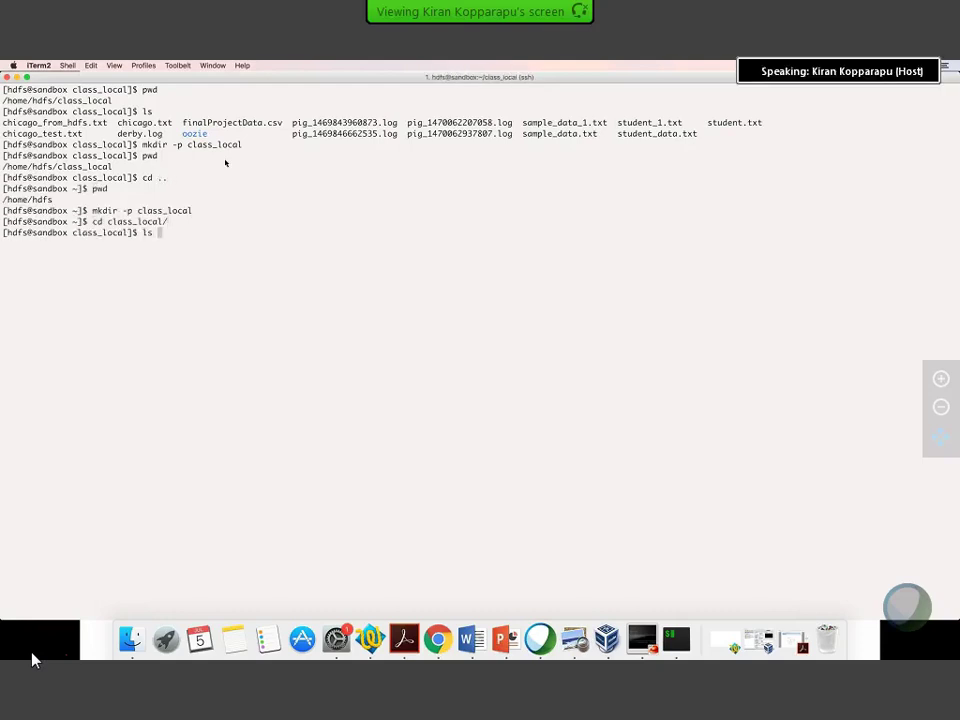
pyautogui.press('Return')
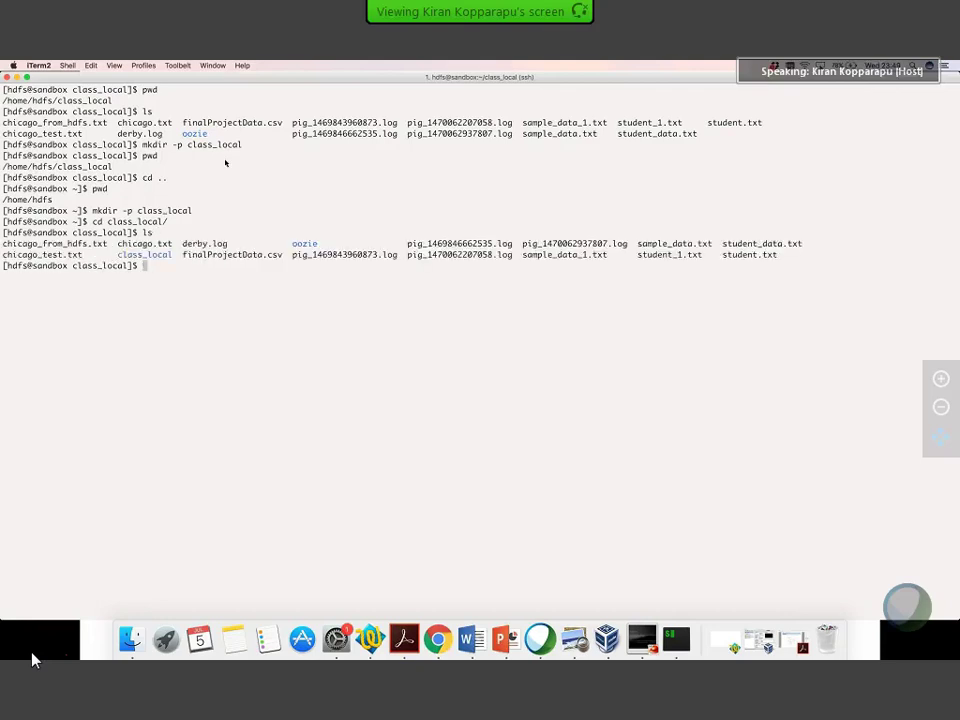
# Step: Show the local chicago.txt with ls -lrt, and list the HDFS home directory and /class with hdfs dfs -ls
pyautogui.write('ls -lrt chicago.txt')
pyautogui.press('Return')
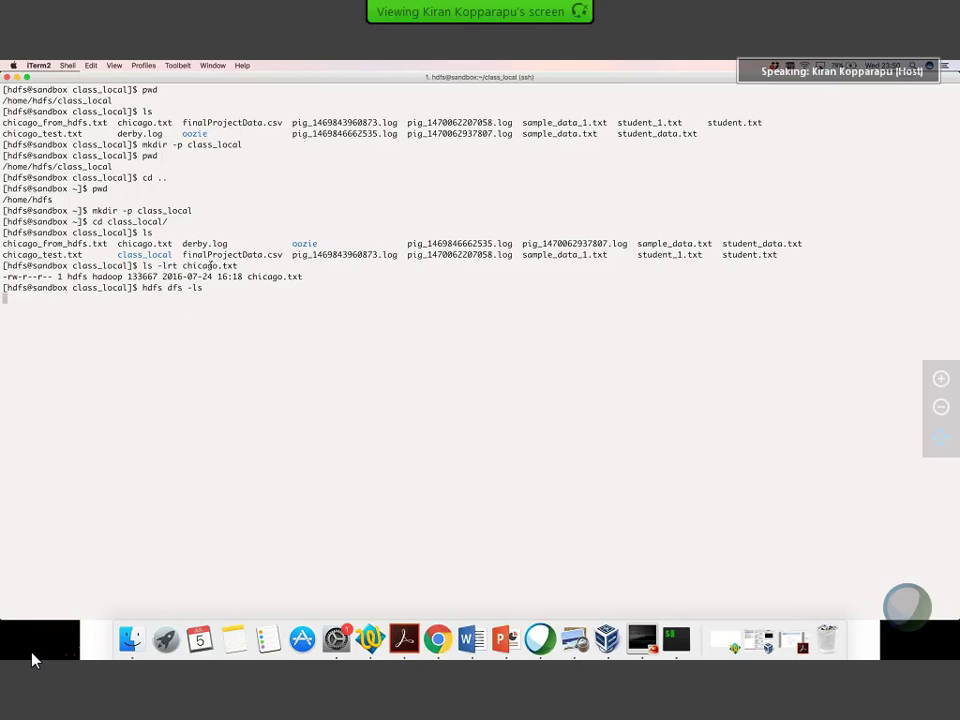
pyautogui.press('Up')
pyautogui.write('/class')
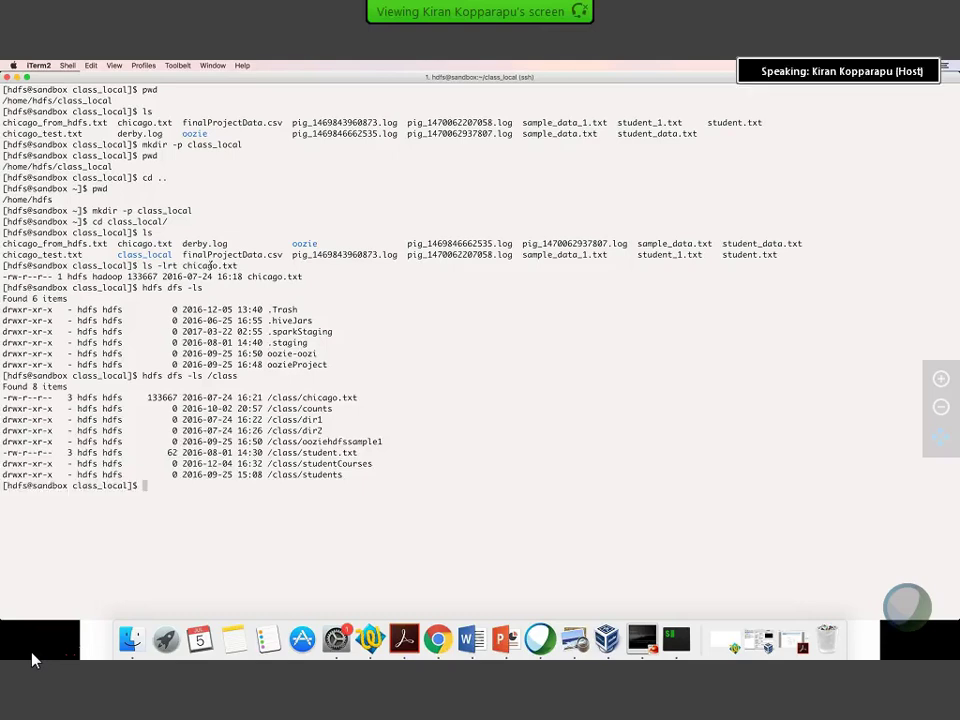
# Step: Clear the terminal screen and list the local files in class_local with ls
pyautogui.hotkey('ctrl', 'l')
pyautogui.write('ls')
pyautogui.press('Return')
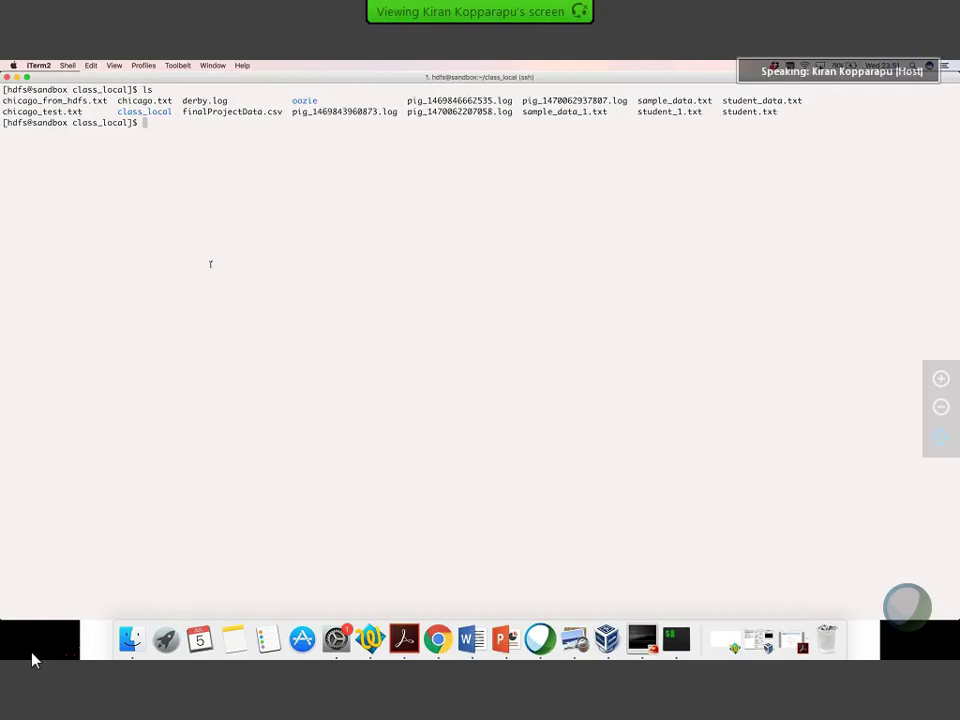
# Step: Remove the nested class_local directory with rmdir, and list the remaining local files on a cleared screen
pyautogui.write('rmdir class_local/')
pyautogui.press('Return')
pyautogui.write('clear')
pyautogui.press('Return')
pyautogui.write('ls')
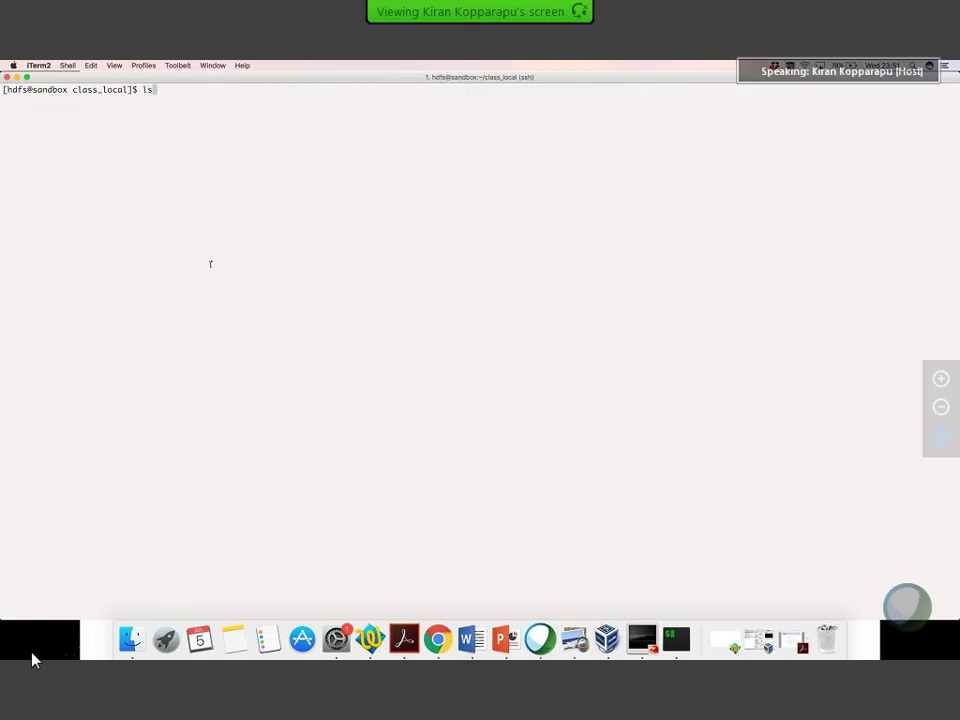
pyautogui.press('Return')
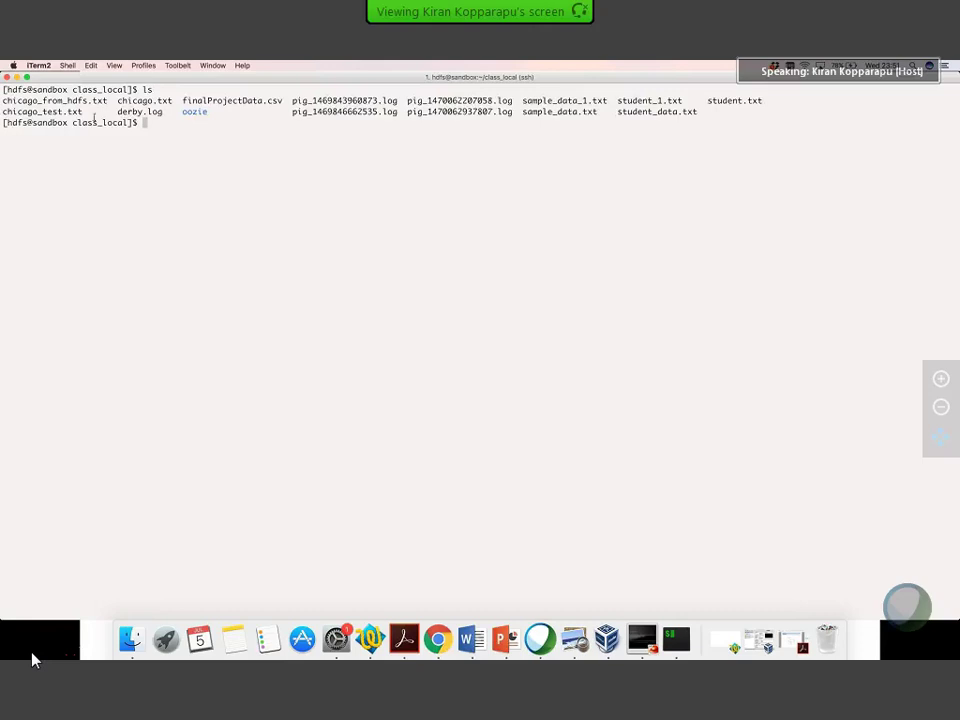
pyautogui.doubleClick(195, 111)
pyautogui.write('hdfs dfs -ls')
pyautogui.press('BackSpace')
pyautogui.press('BackSpace')
pyautogui.write('mkdir -p')
pyautogui.press('BackSpace')
pyautogui.write('\\')
pyautogui.press('BackSpace')
pyautogui.press('BackSpace')
pyautogui.press('BackSpace')
pyautogui.press('BackSpace')
pyautogui.press('BackSpace')
pyautogui.press('BackSpace')
pyautogui.press('BackSpace')
pyautogui.press('BackSpace')
pyautogui.press('BackSpace')
pyautogui.press('BackSpace')
pyautogui.press('BackSpace')
pyautogui.press('BackSpace')
pyautogui.press('BackSpace')
pyautogui.press('BackSpace')
pyautogui.press('BackSpace')
pyautogui.press('BackSpace')
pyautogui.press('BackSpace')
pyautogui.press('BackSpace')
pyautogui.press('BackSpace')
# Step: Create a local directory named test inside class_local with mkdir -p and list the folder contents
pyautogui.write('mkdir -p test')
pyautogui.press('Return')
pyautogui.write('ls')
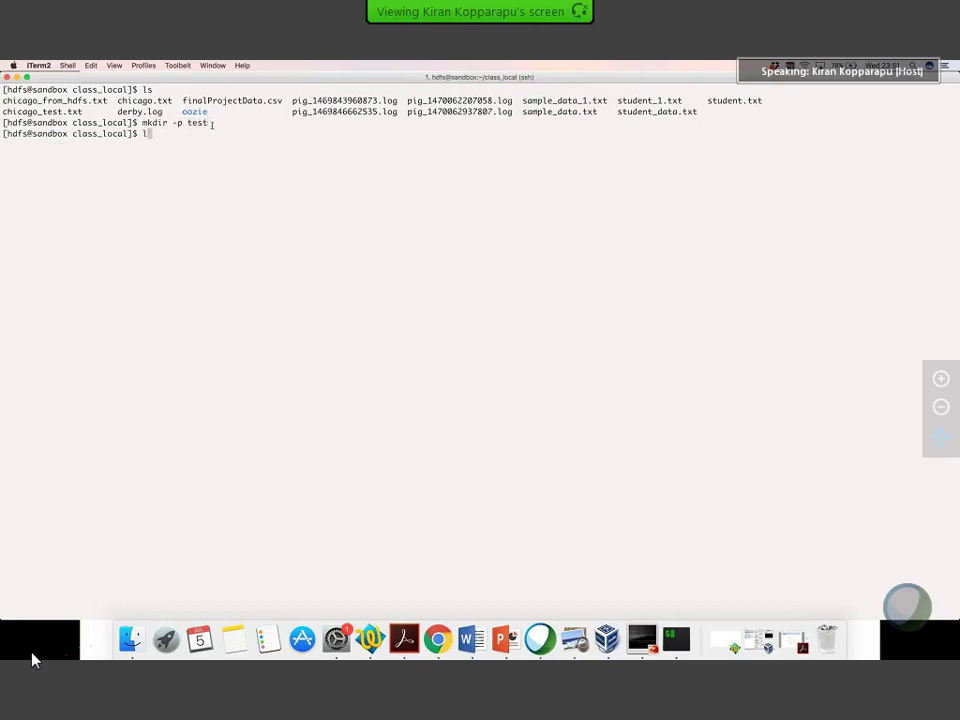
pyautogui.press('Return')
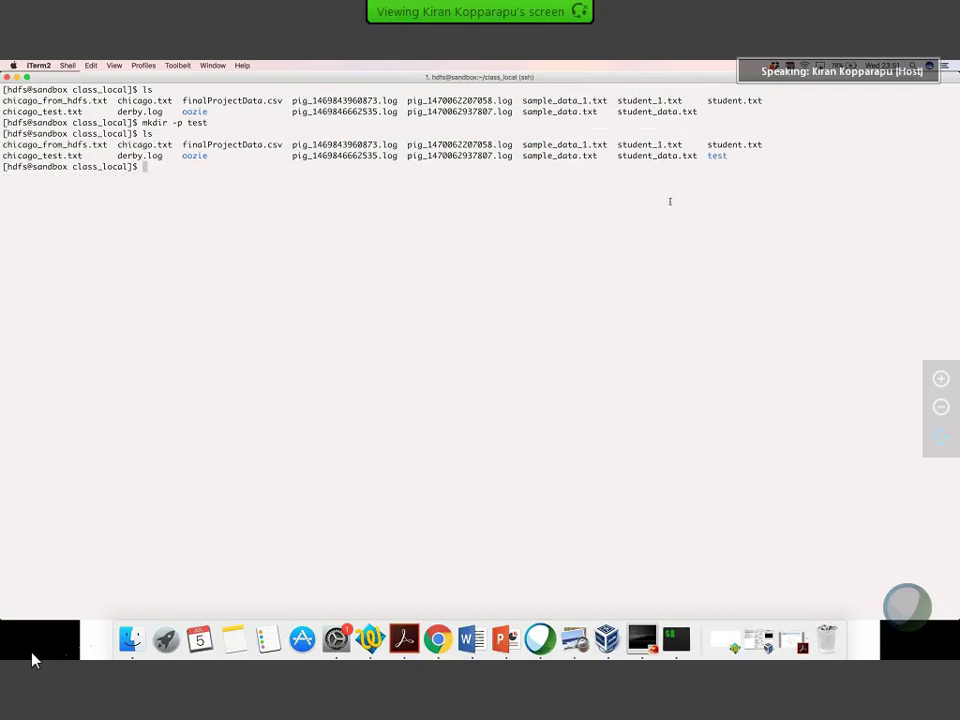
# Step: Run hdfs dfs -mkdir -p for /test/ in HDFS and list that directory with hdfs dfs -ls
pyautogui.doubleClick(718, 157)
pyautogui.doubleClick(197, 122)
pyautogui.click(171, 173)
pyautogui.write('hdfs dfs -')
pyautogui.write('mkdir -p /test/')
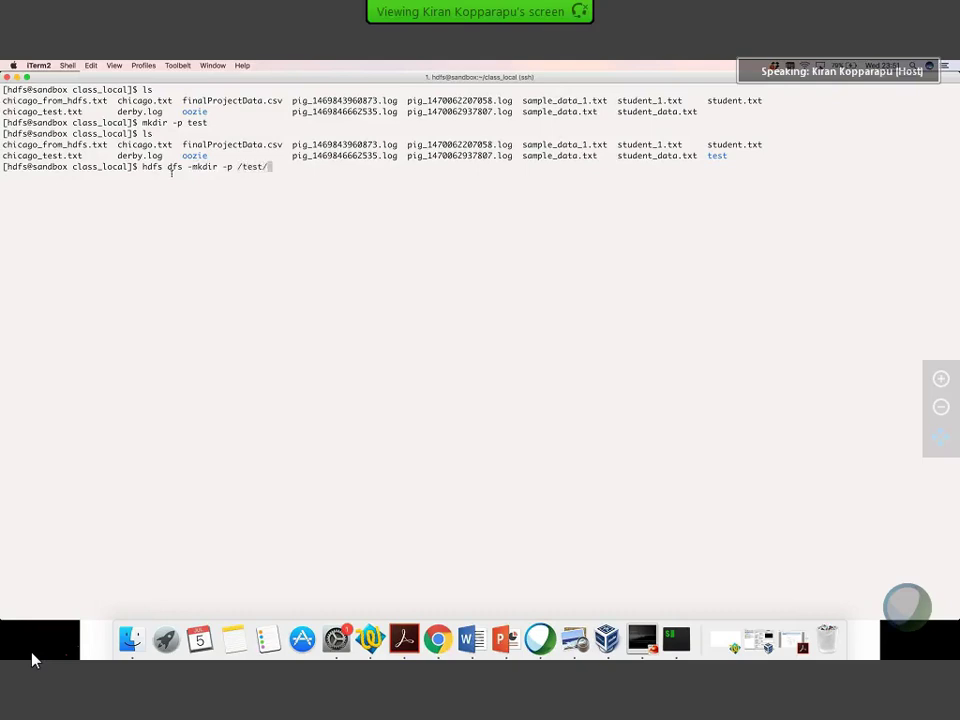
pyautogui.press('Return')
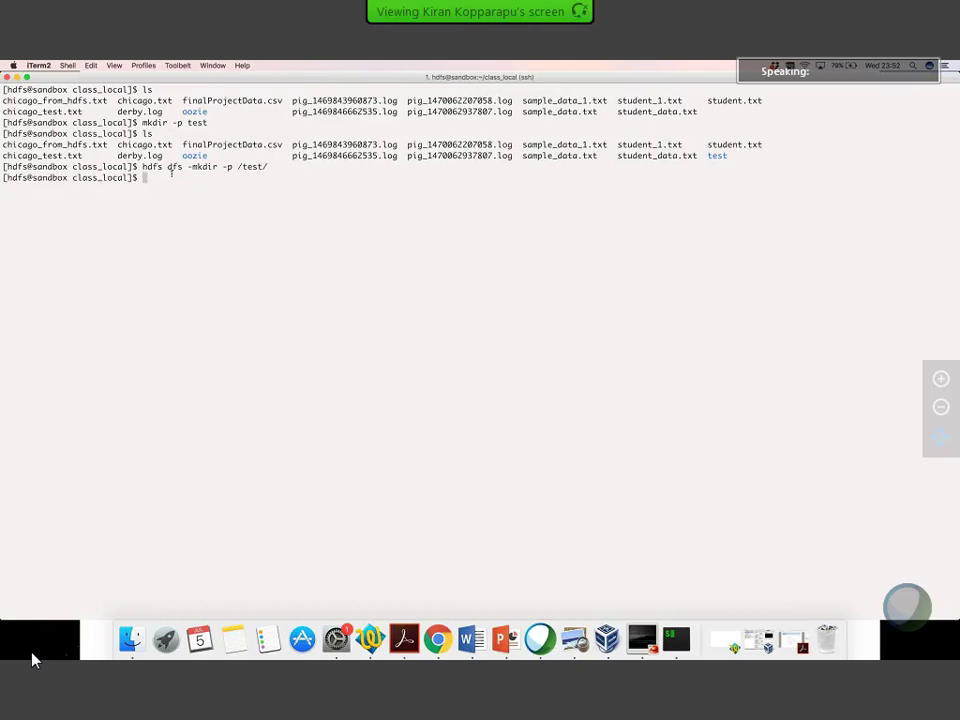
pyautogui.write('hdfs dfs -ls /test/')
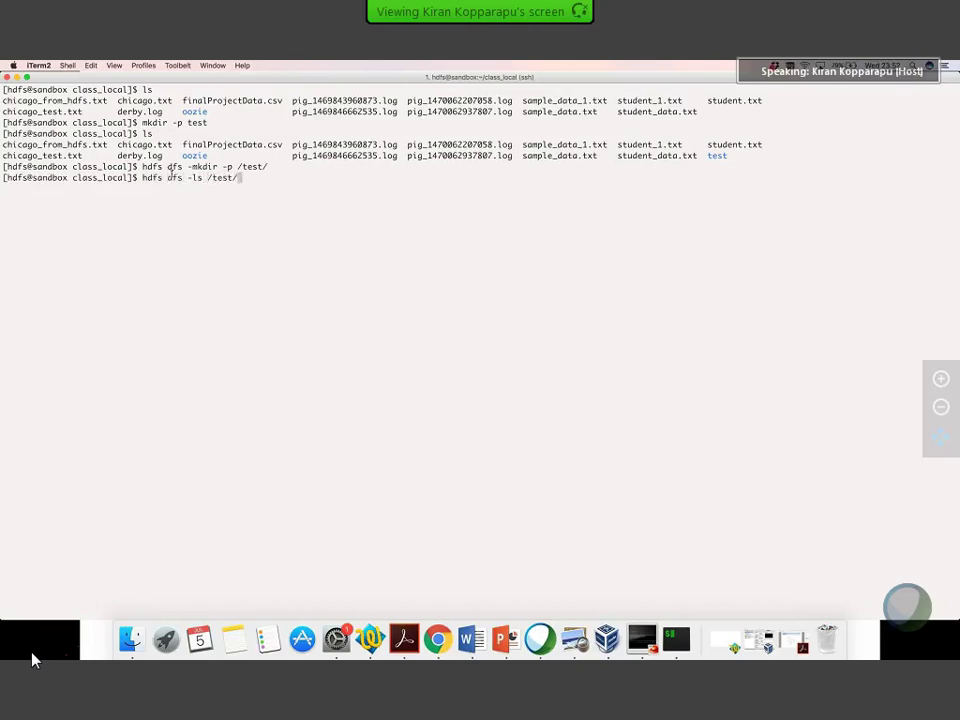
pyautogui.press('Return')
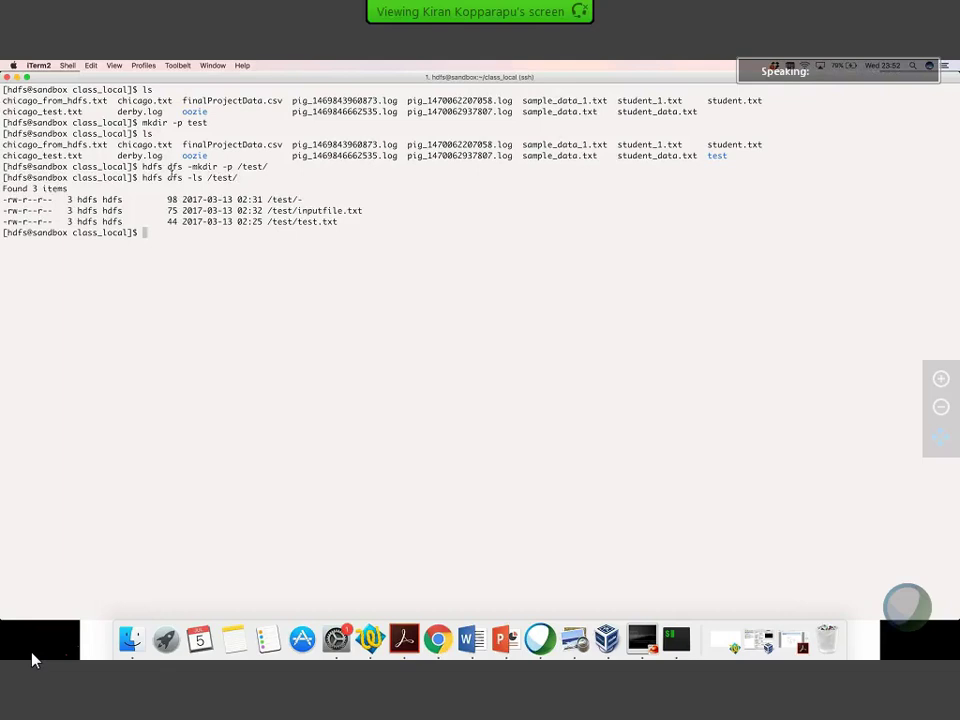
# Step: Create the HDFS directory /test_jntu/ with hdfs dfs -mkdir -p
pyautogui.press('Up')
pyautogui.press('Up')
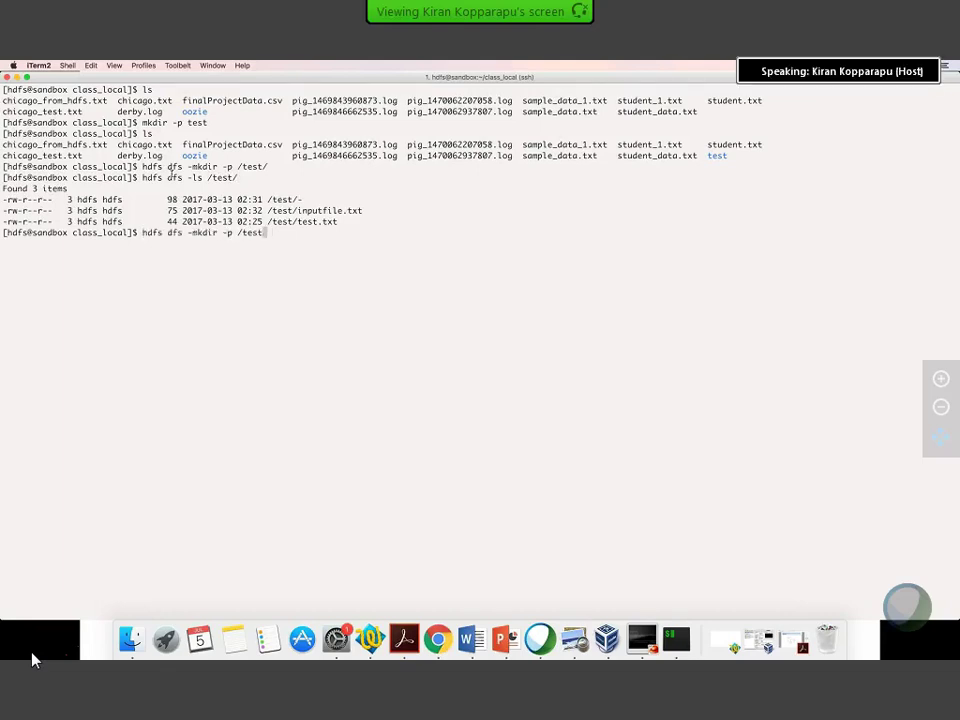
pyautogui.press('BackSpace')
pyautogui.write('_intu')
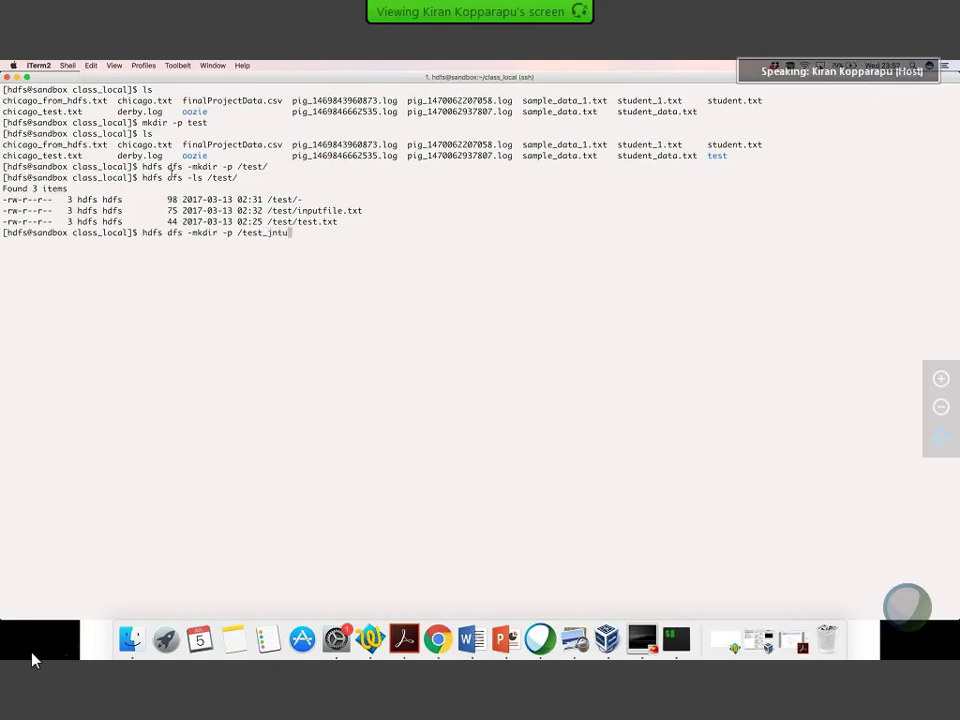
pyautogui.write('/')
pyautogui.press('Return')
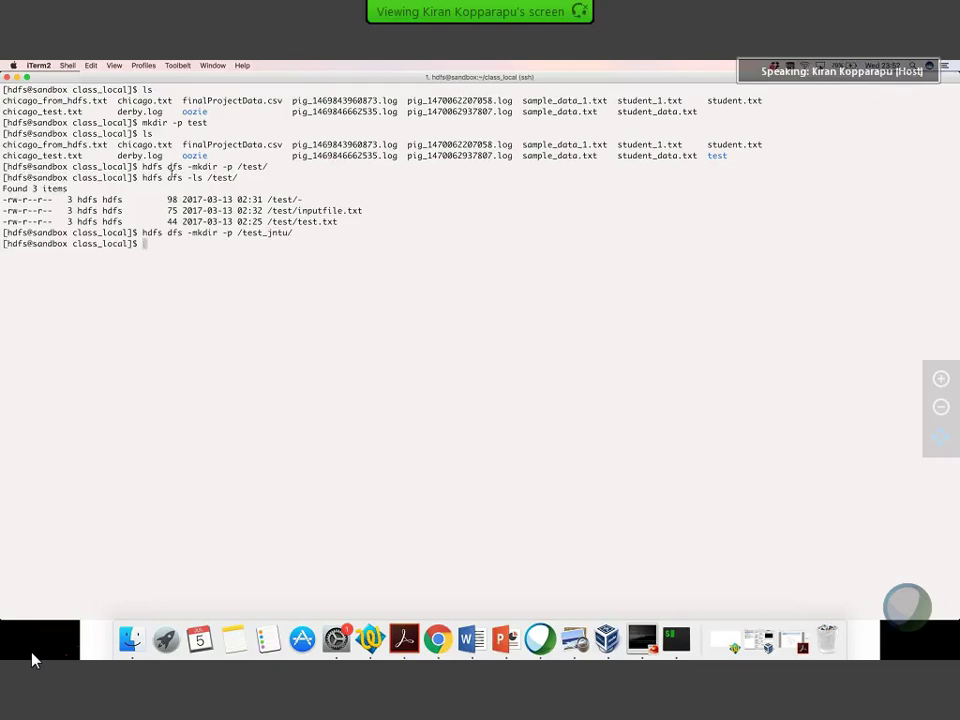
# Step: List the contents of /test_jntu/ in HDFS with hdfs dfs -ls
pyautogui.press('Up')
pyautogui.press('Up')
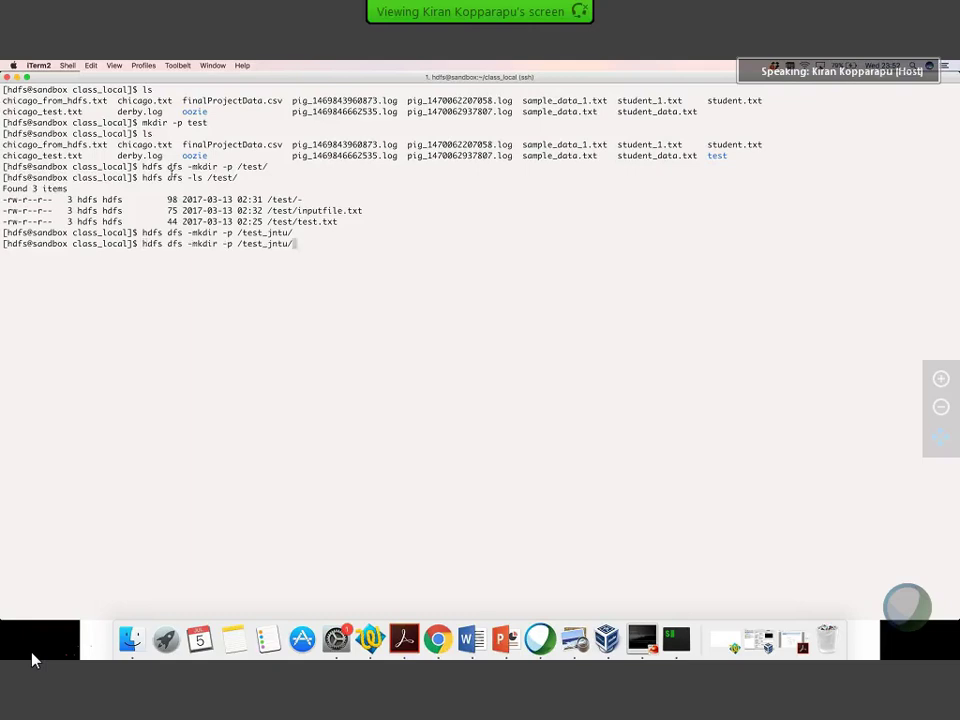
pyautogui.press('BackSpace')
pyautogui.press('BackSpace')
pyautogui.press('BackSpace')
pyautogui.press('BackSpace')
pyautogui.press('BackSpace')
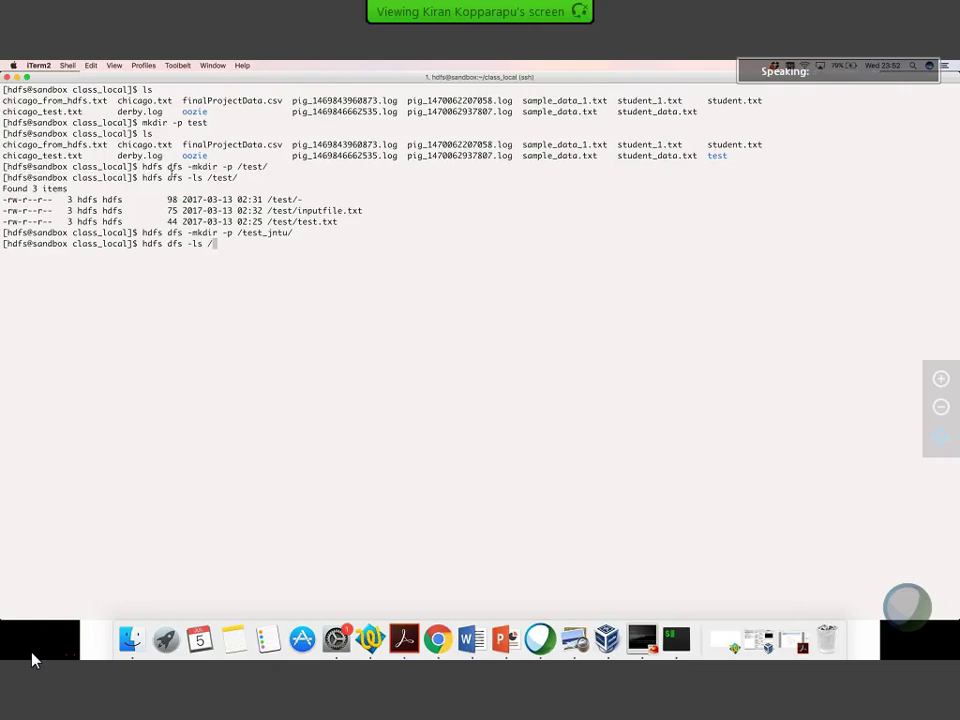
pyautogui.write('test_')
pyautogui.write('jntu')
pyautogui.write('/')
pyautogui.press('Return')
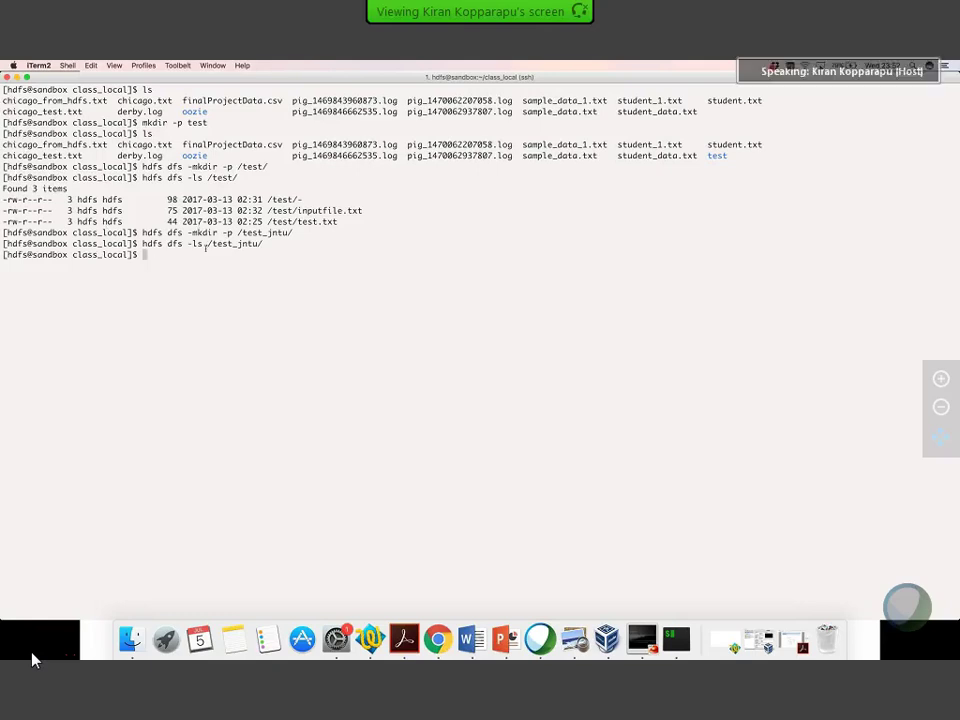
# Step: List the local class_local files with plain ls for comparison with the HDFS listing
pyautogui.doubleClick(235, 244)
pyautogui.write('ls')
pyautogui.press('Return')
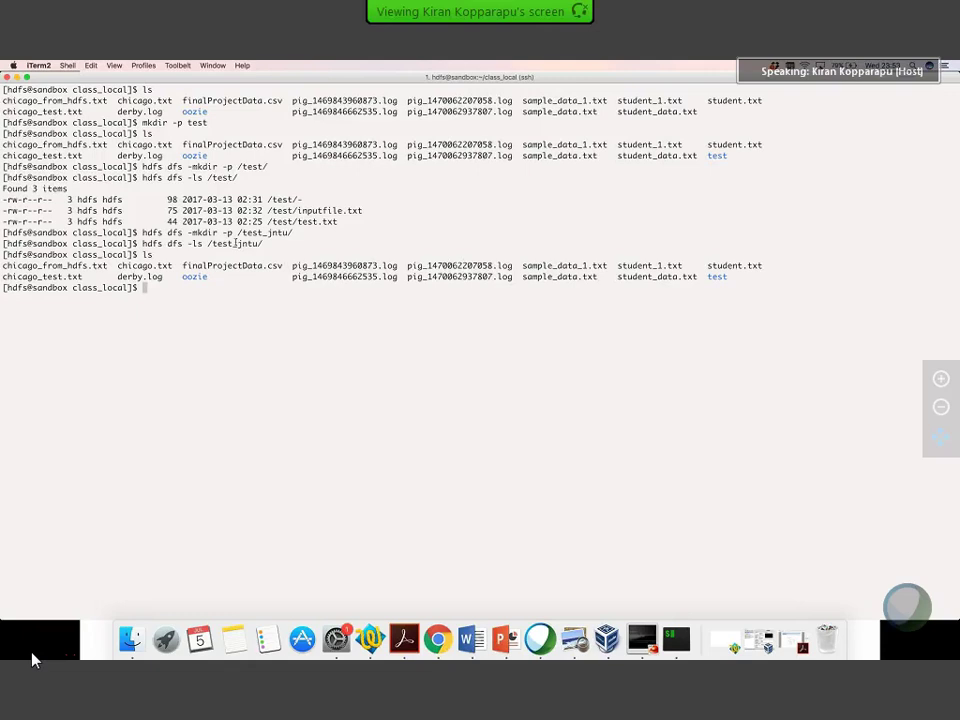
# Step: List the HDFS root directory with hdfs dfs -ls / and highlight the /test_jntu entry and the whole listing
pyautogui.write('hdfs dfs -ls /')
pyautogui.press('Return')
pyautogui.doubleClick(312, 463)
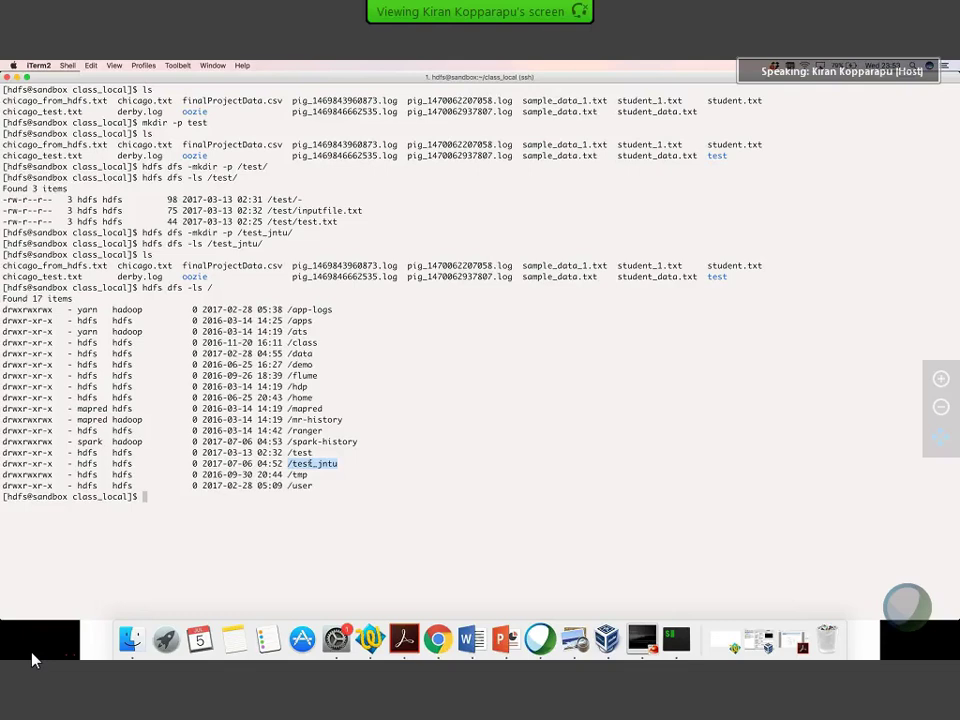
pyautogui.click(342, 414)
pyautogui.moveTo(4, 309); pyautogui.dragTo(355, 481)
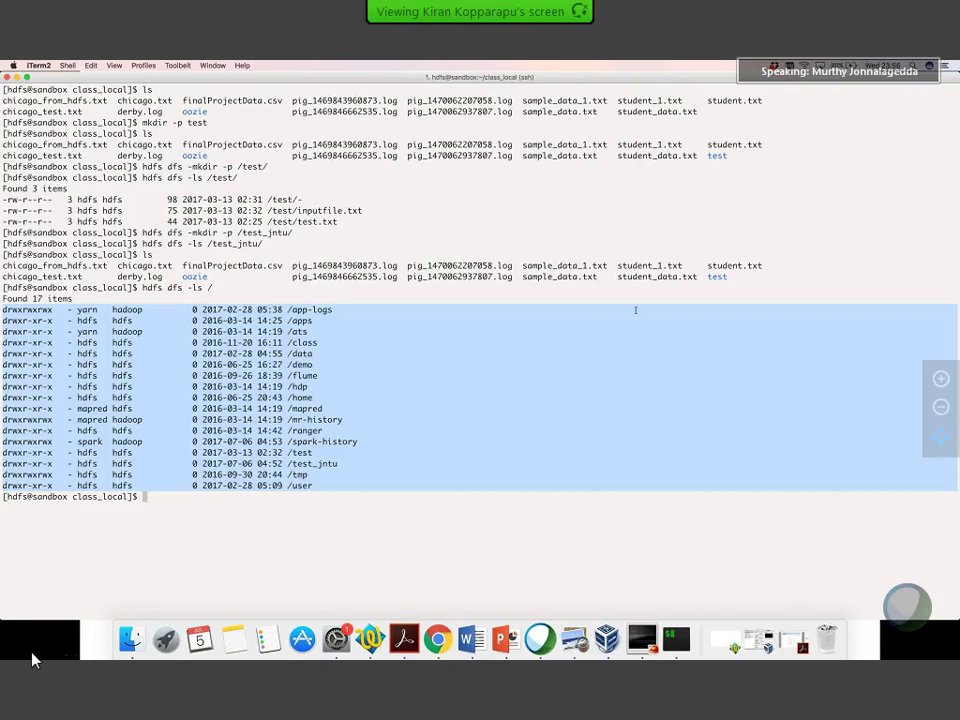
pyautogui.click(522, 515)
# Step: Clear the terminal, show the local chicago.txt with ls -l, and list /test_jntu/ in HDFS
pyautogui.write('clear')
pyautogui.press('Return')
pyautogui.write('ls -l chic')
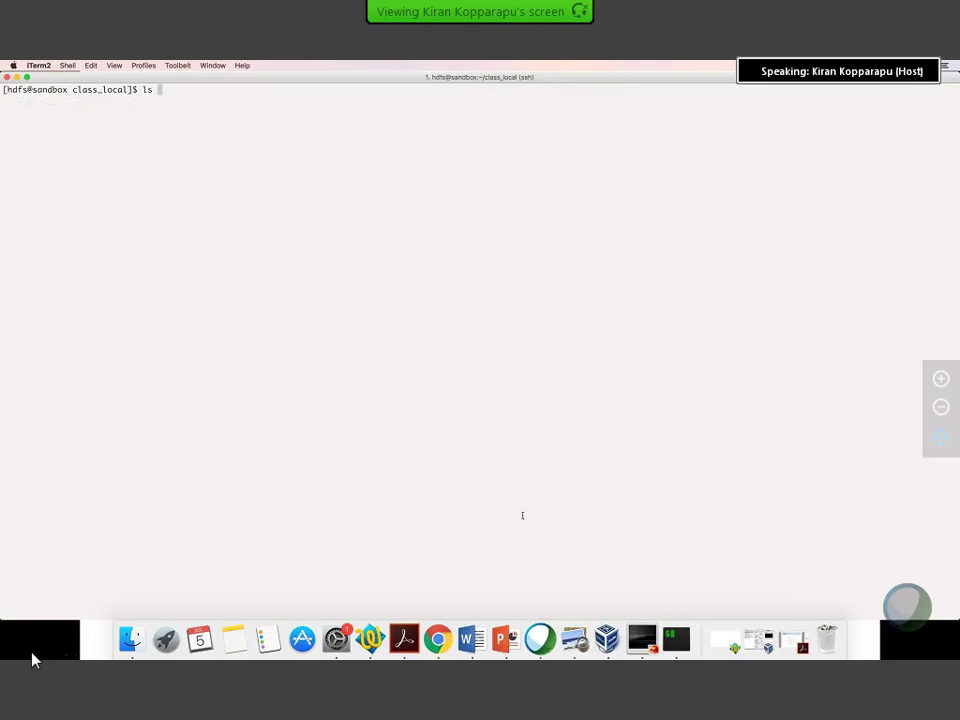
pyautogui.write('ago.txt')
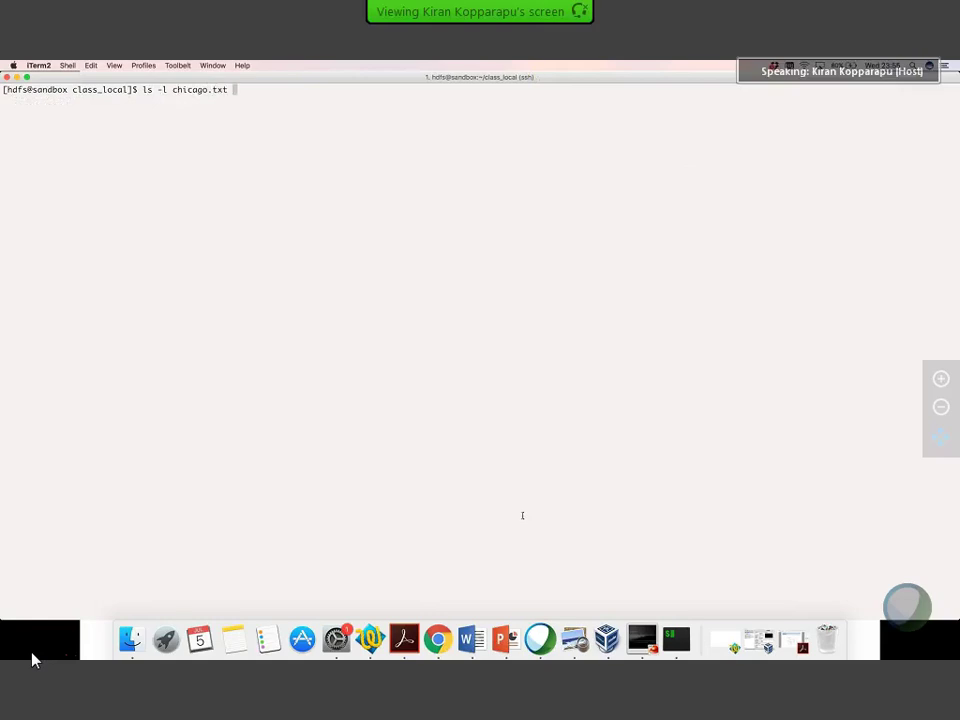
pyautogui.press('Return')
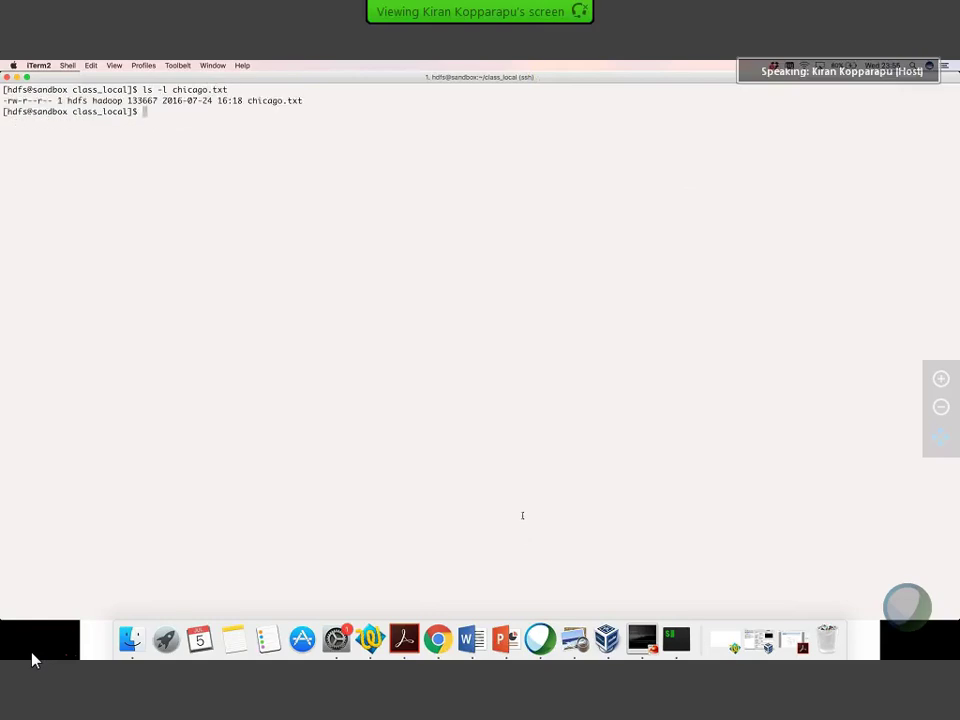
pyautogui.write('hdfs dfs -ls /test_jntu/')
pyautogui.press('Return')
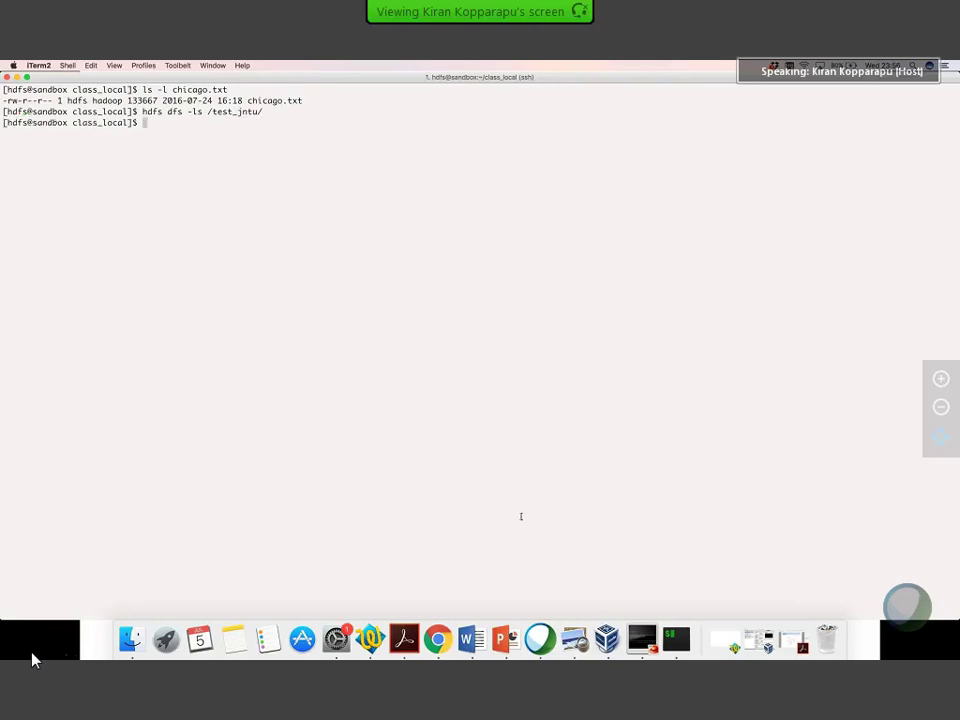
# Step: Upload the local chicago.txt into the HDFS directory /test_jntu/ with hdfs dfs -put
pyautogui.write('hdfs dfs -put chicago')
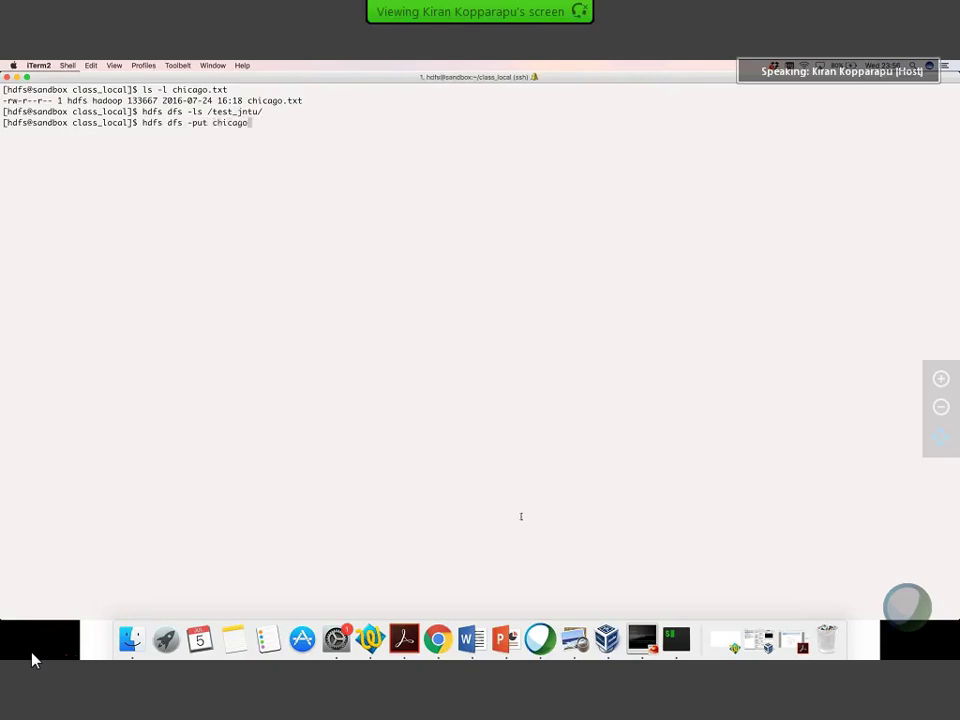
pyautogui.write('.txt  /test_jntu/')
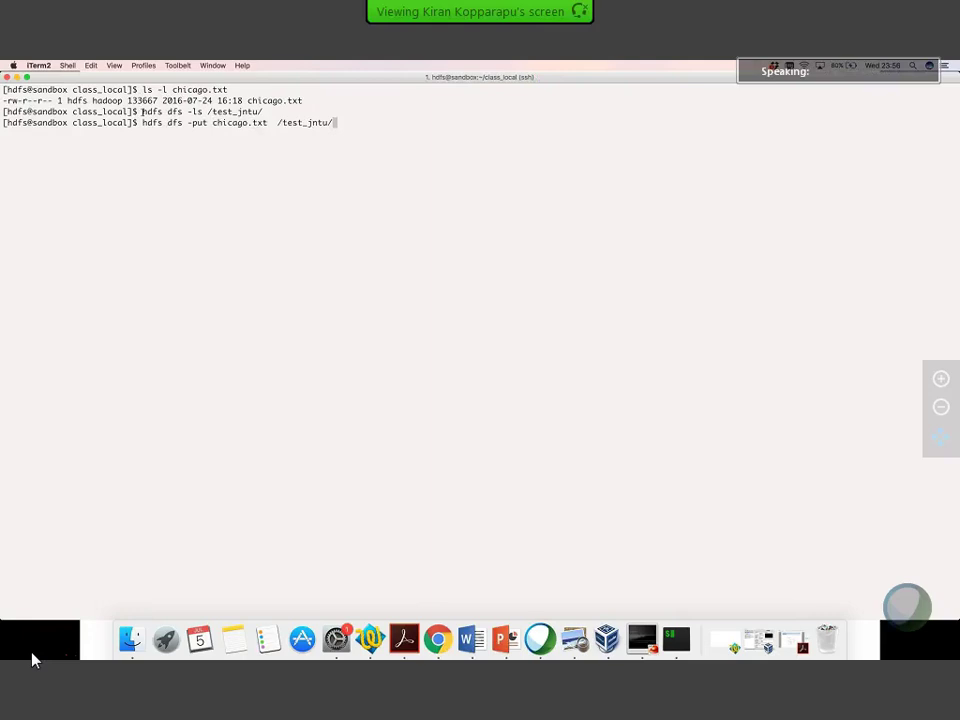
pyautogui.moveTo(141, 111); pyautogui.dragTo(265, 112)
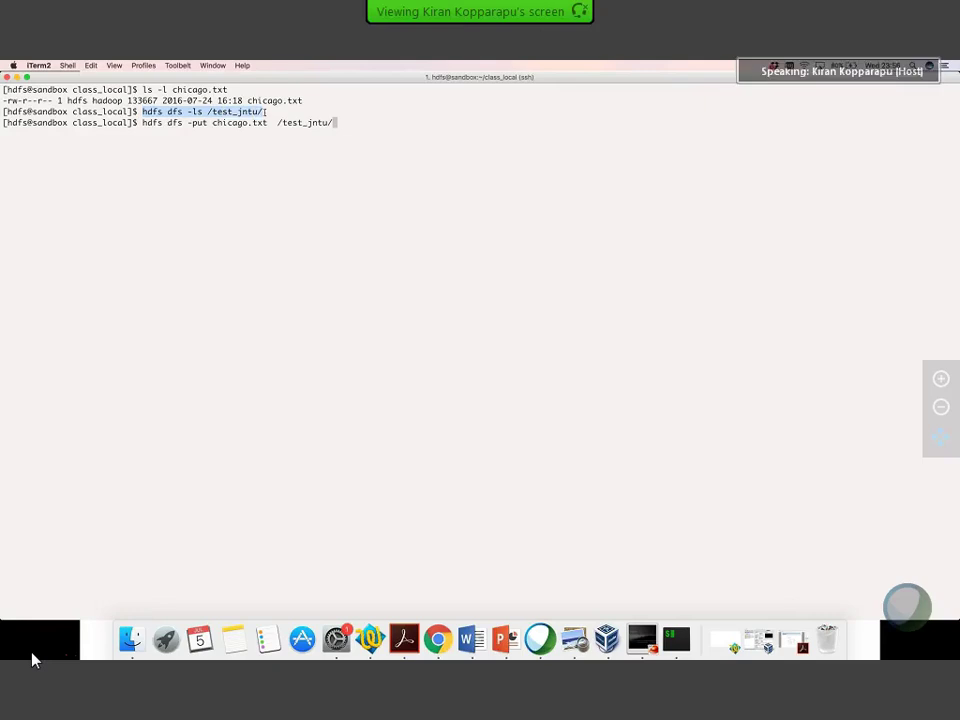
pyautogui.click(338, 122)
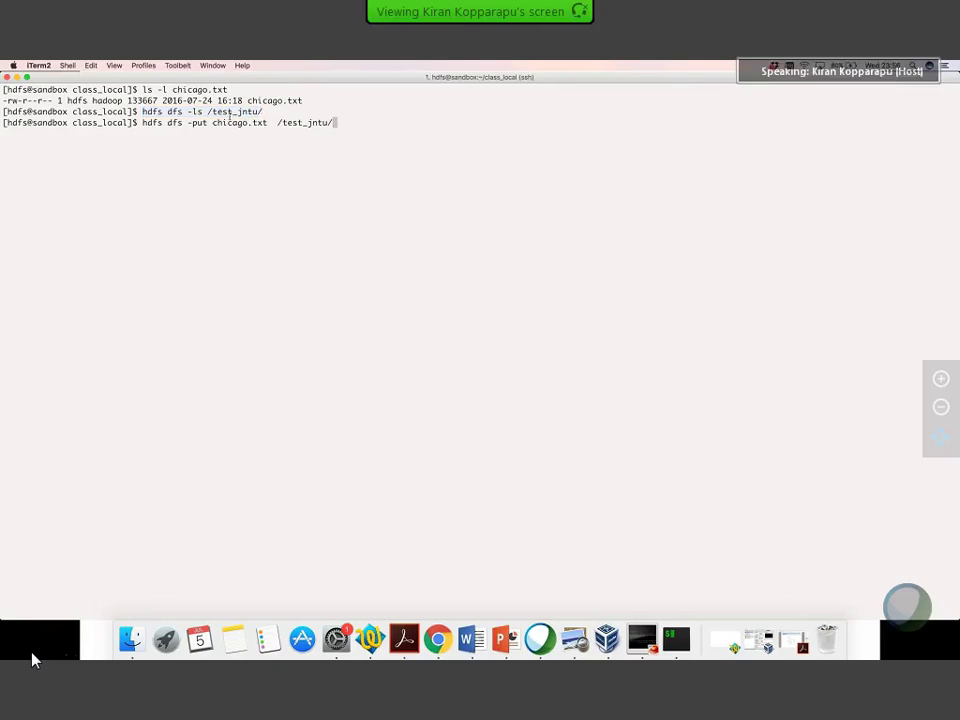
pyautogui.doubleClick(232, 111)
pyautogui.doubleClick(240, 122)
pyautogui.doubleClick(309, 122)
pyautogui.press('Return')
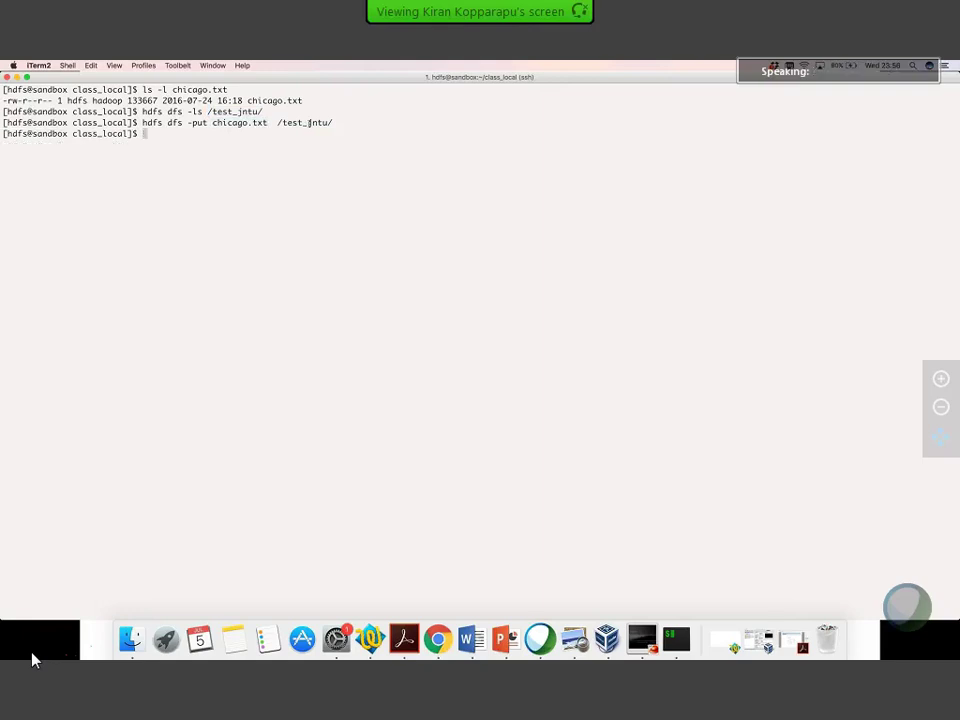
# Step: List /test_jntu/ in HDFS again with hdfs dfs -ls and highlight the chicago.txt path and its size
pyautogui.press('Up')
pyautogui.press('Up')
pyautogui.press('Return')
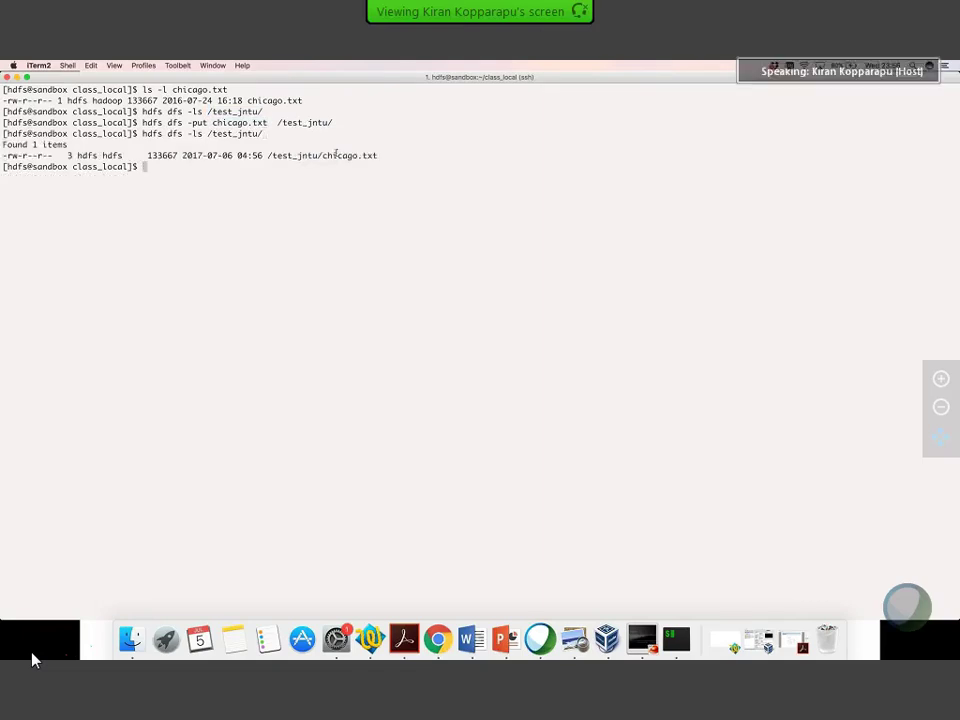
pyautogui.doubleClick(334, 155)
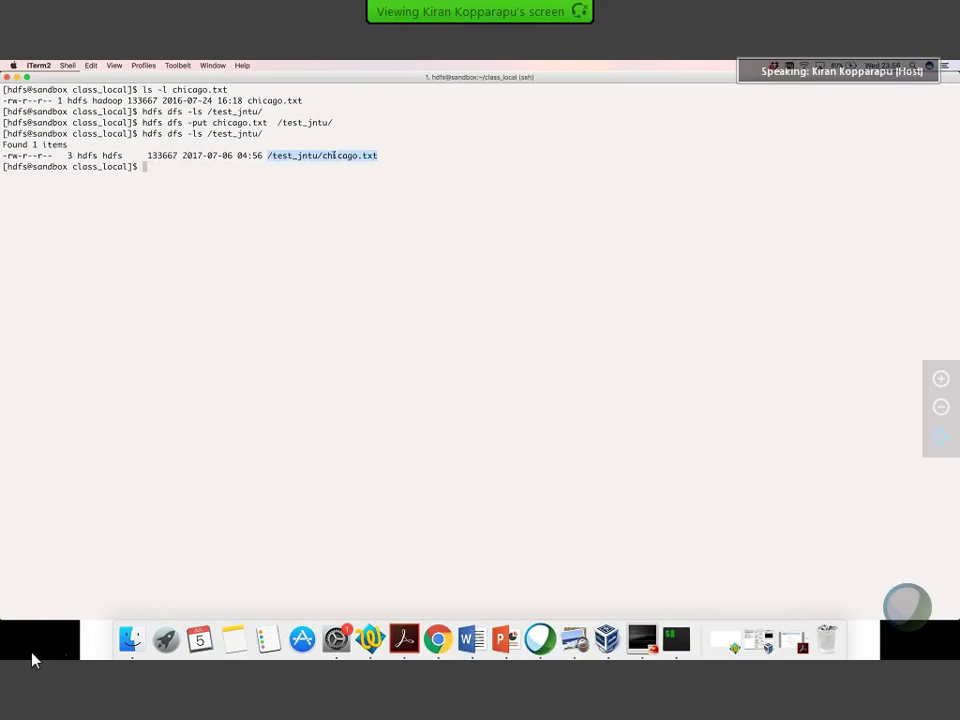
pyautogui.click(164, 155)
pyautogui.doubleClick(164, 155)
# Step: List /test_jntu/ in HDFS with human-readable sizes using hdfs dfs -ls -h and highlight the file size
pyautogui.press('Up')
pyautogui.press('Left')
pyautogui.press('Left')
pyautogui.press('Left')
pyautogui.press('Left')
pyautogui.press('Left')
pyautogui.press('Left')
pyautogui.press('Left')
pyautogui.press('Left')
pyautogui.press('Left')
pyautogui.press('Left')
pyautogui.press('Left')
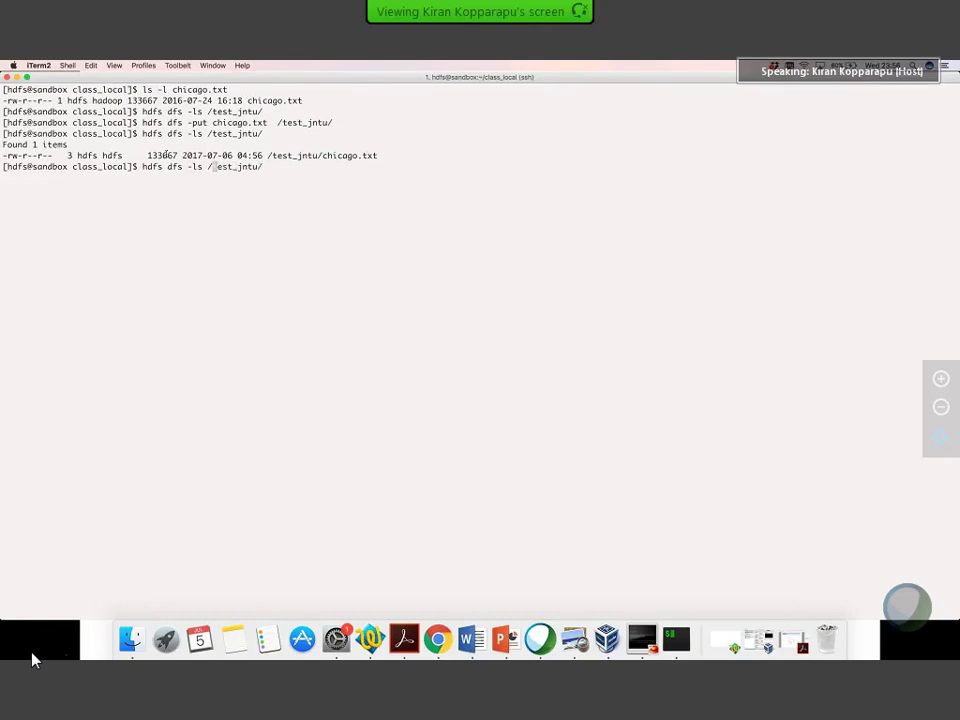
pyautogui.write('-h')
pyautogui.press('Return')
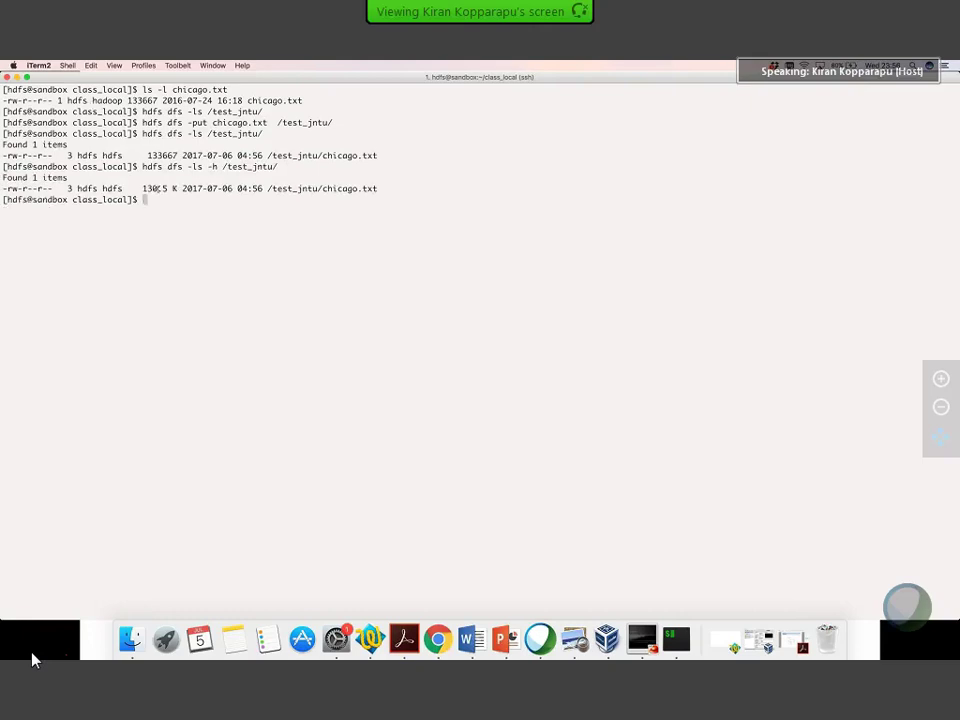
pyautogui.doubleClick(160, 189)
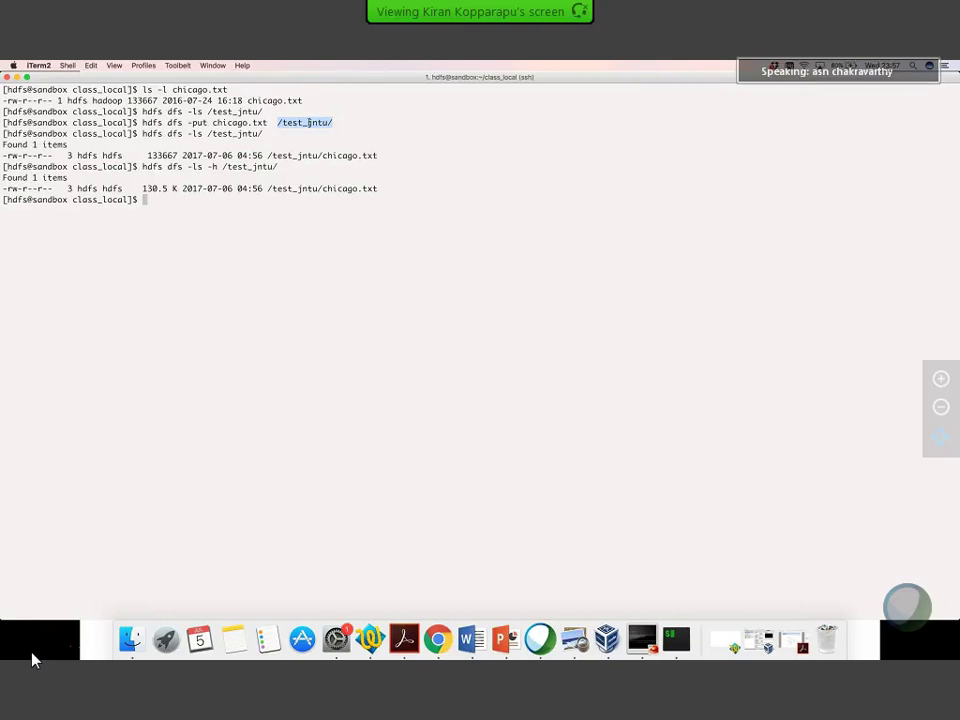
pyautogui.click(90, 66)
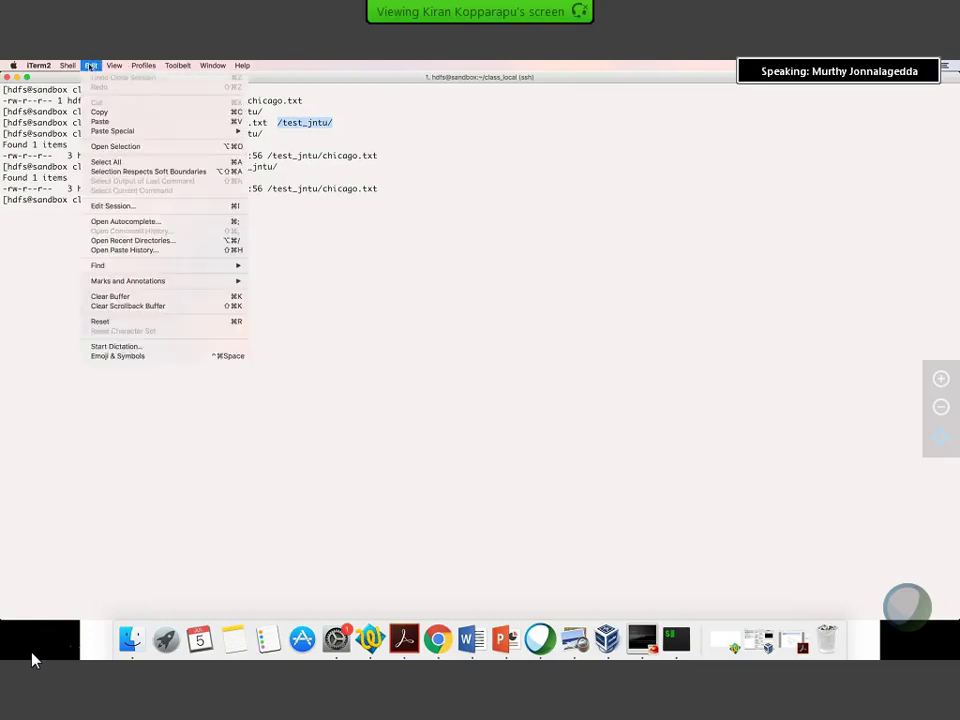
pyautogui.moveTo(67, 66)
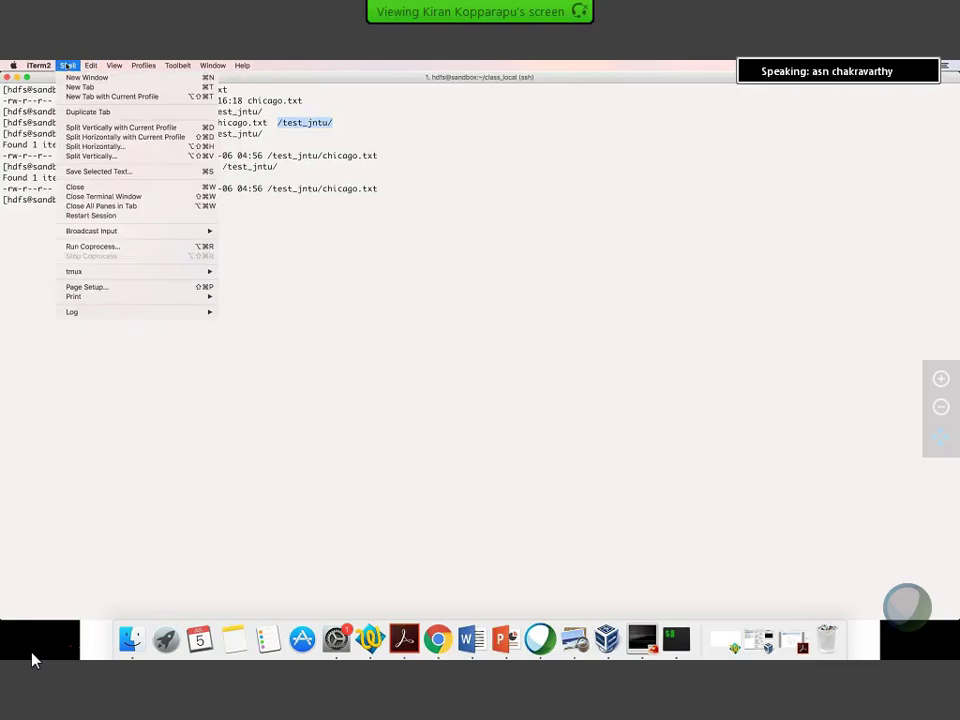
pyautogui.moveTo(106, 68)
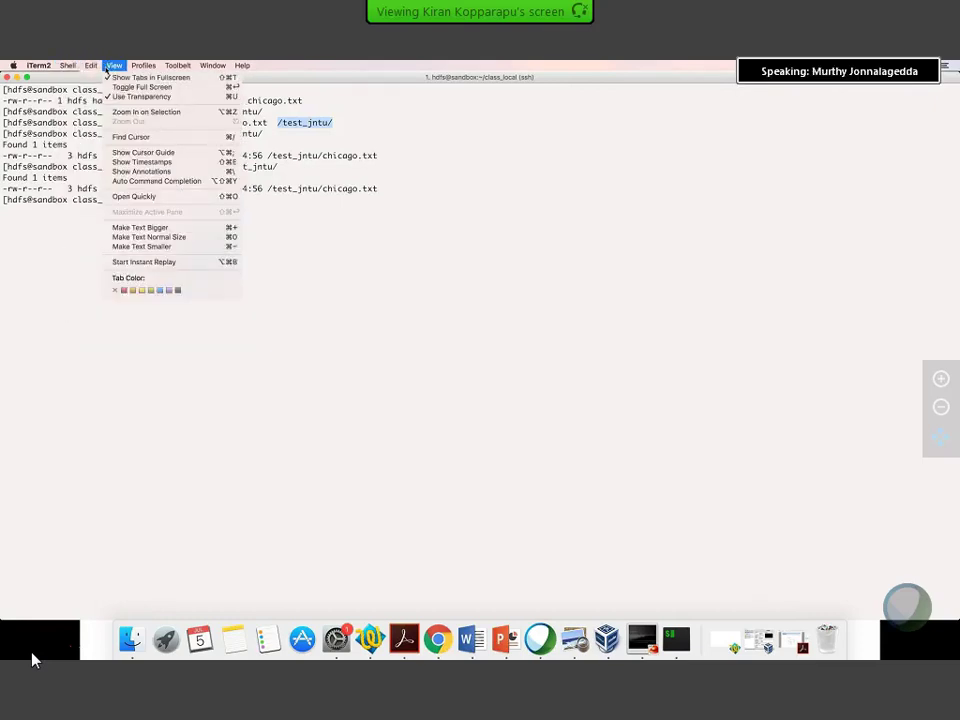
pyautogui.doubleClick(322, 188)
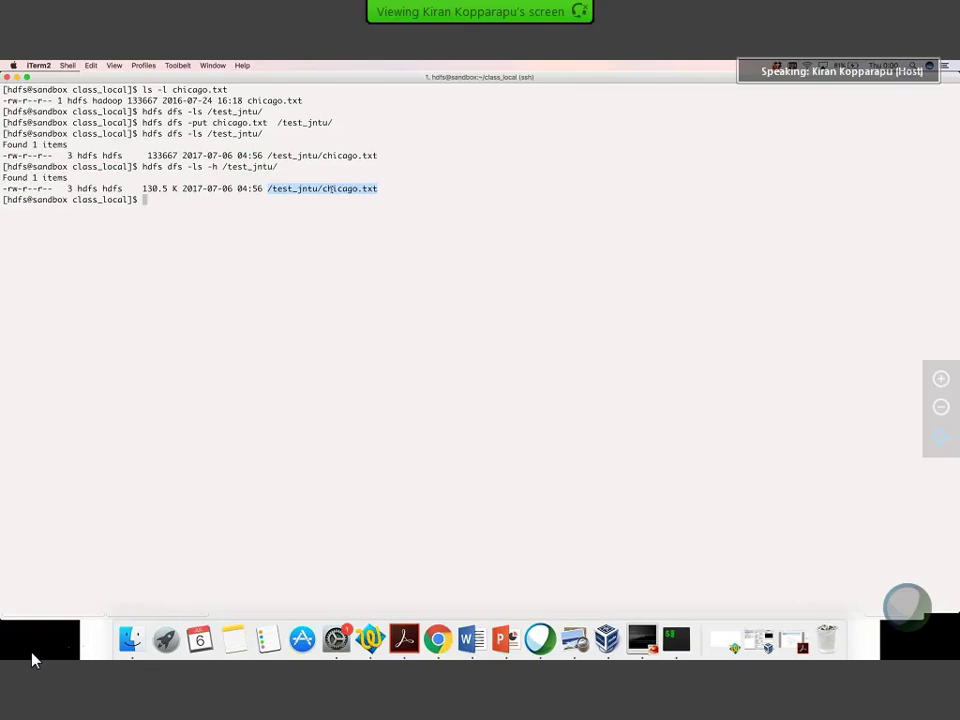
# Step: Switch to Ambari in Chrome, open the HDFS configs, and copy the DataNode directories path /hadoop/hdfs/data
pyautogui.press('super+Tab')
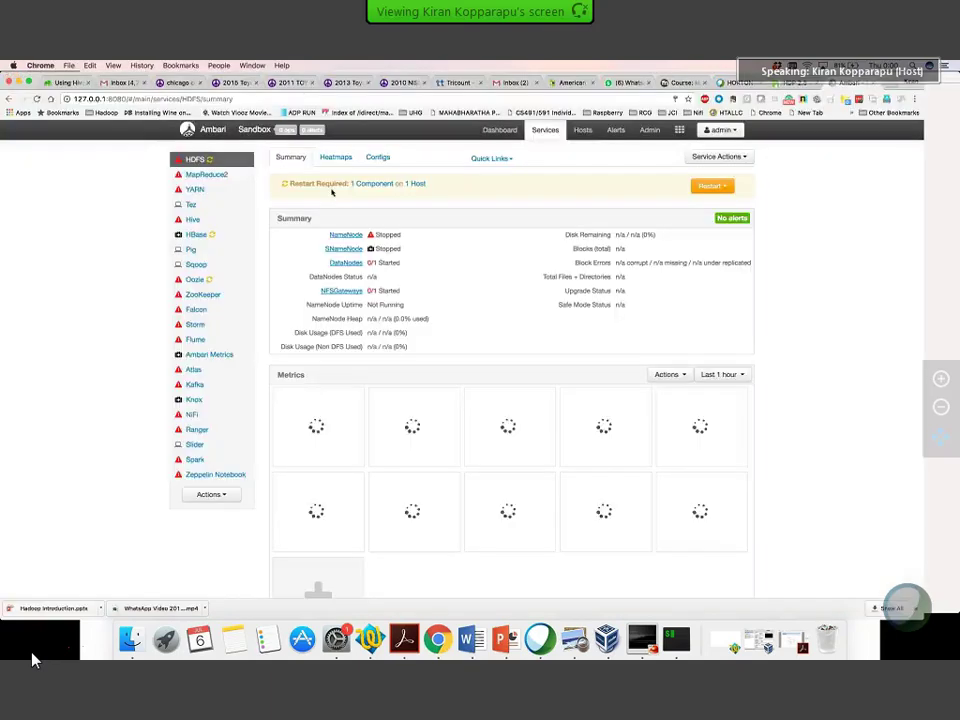
pyautogui.click(379, 159)
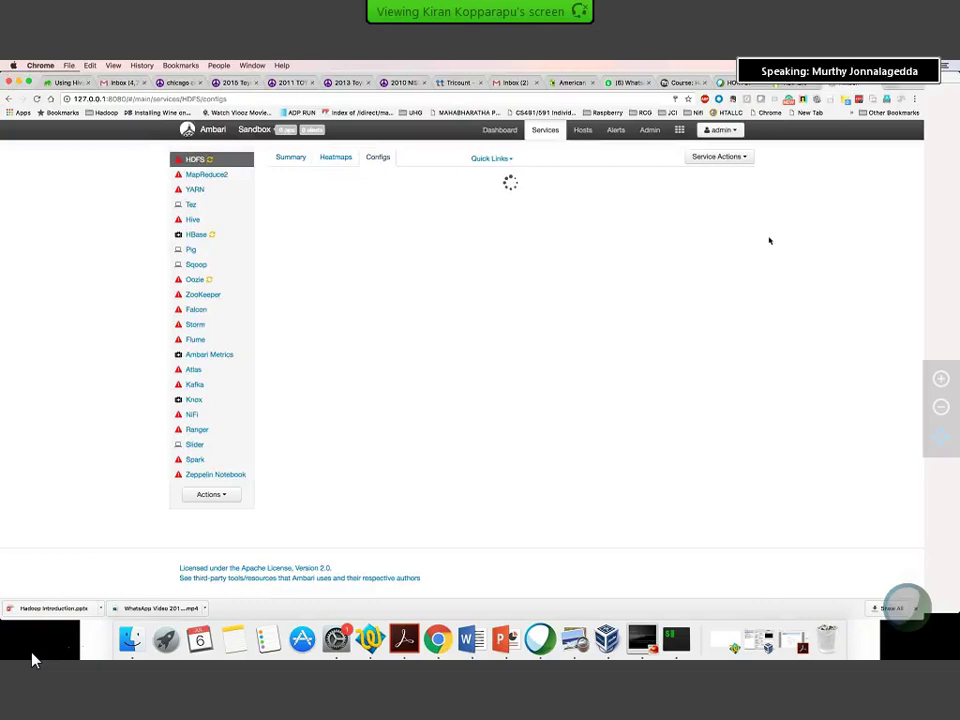
pyautogui.click(636, 381)
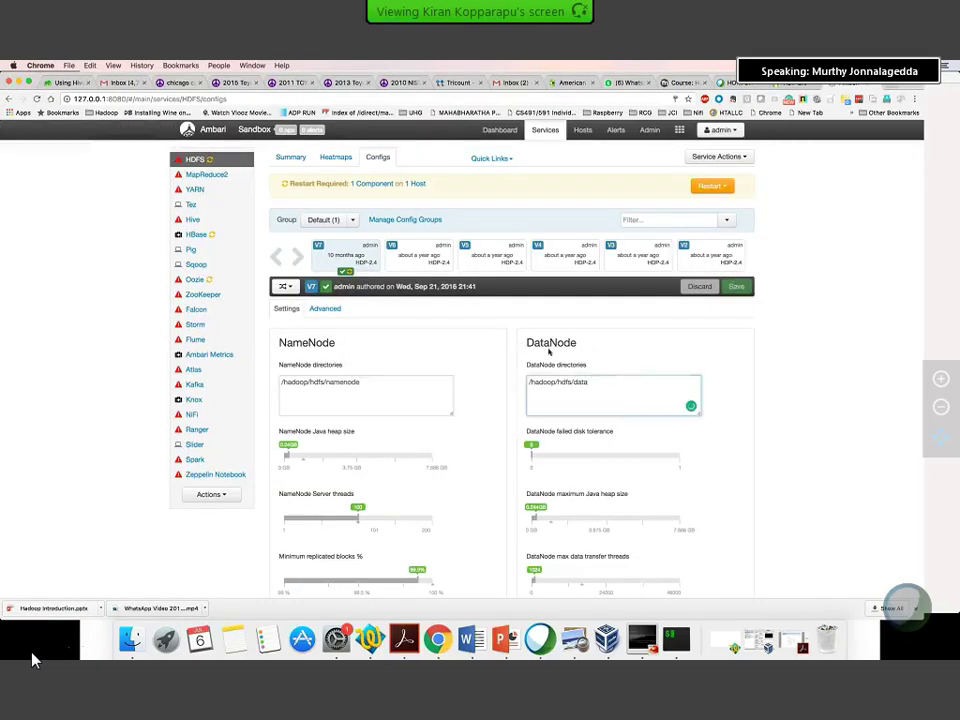
pyautogui.scroll(-2, 553, 342)
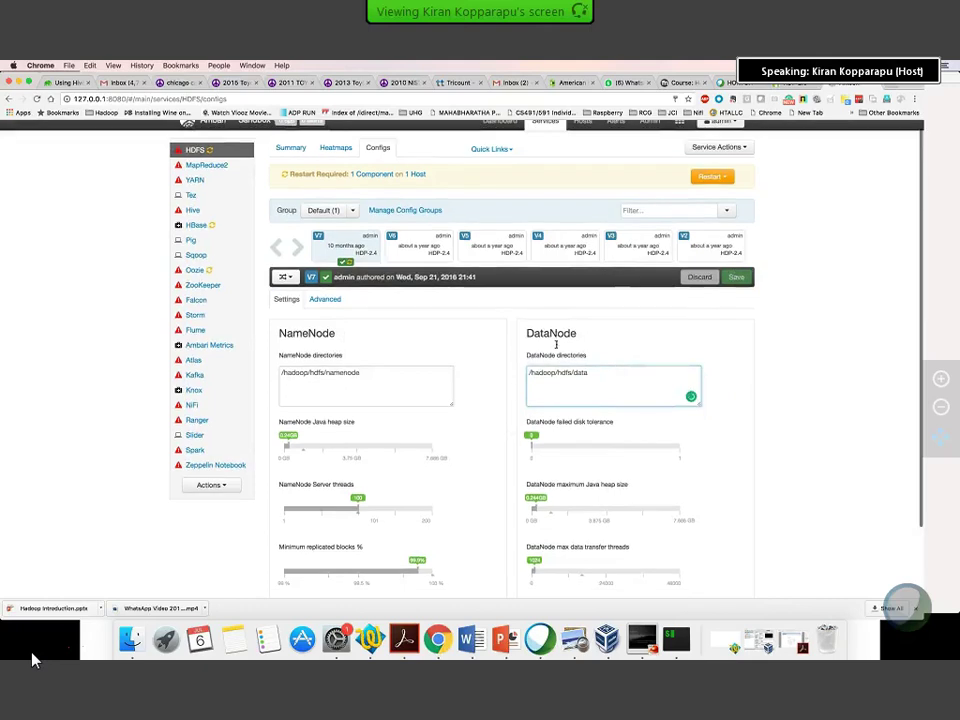
pyautogui.moveTo(580, 338)
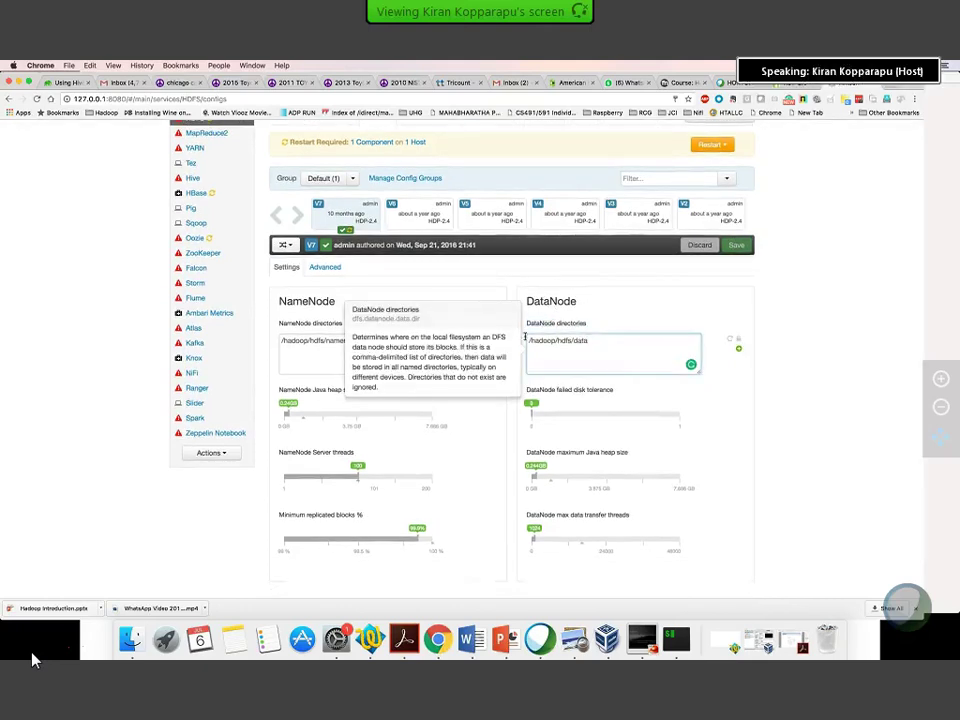
pyautogui.moveTo(604, 342); pyautogui.dragTo(482, 333)
pyautogui.press('super+c')
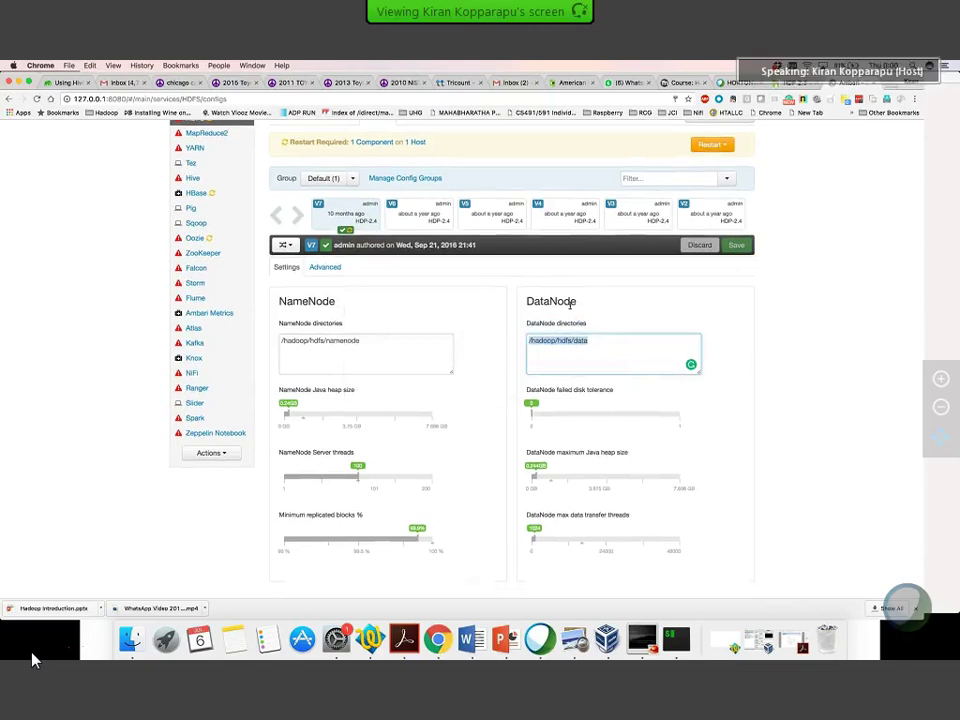
pyautogui.moveTo(594, 353)
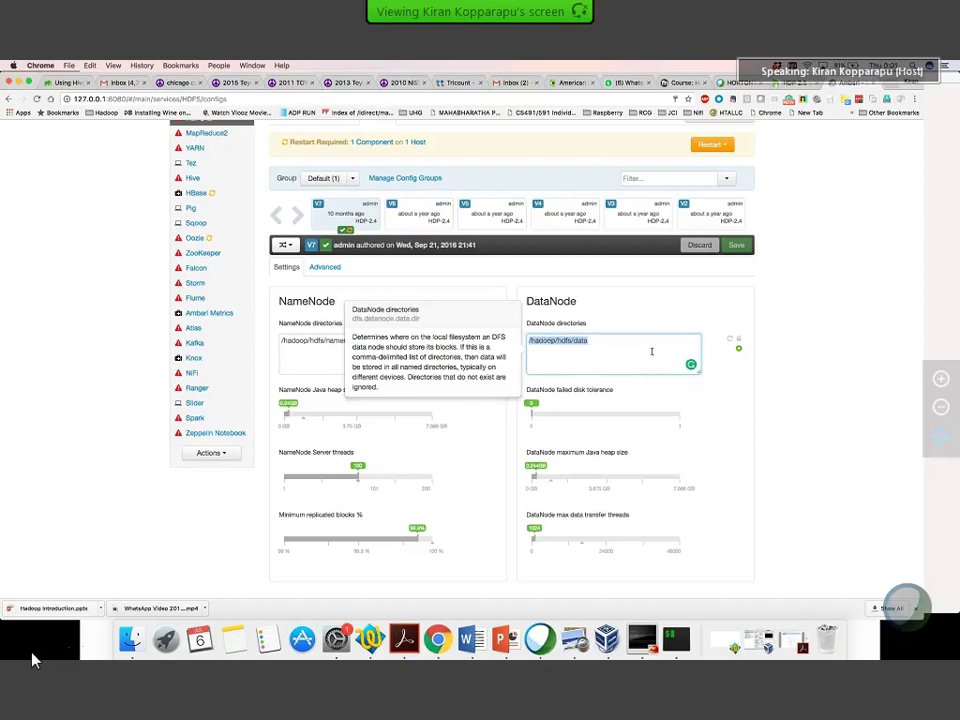
# Step: Switch back to iTerm2 and list the copied DataNode directory with ls -lrt /hadoop/hdfs/data
pyautogui.press('super+Tab')
pyautogui.write('ls -lrt')
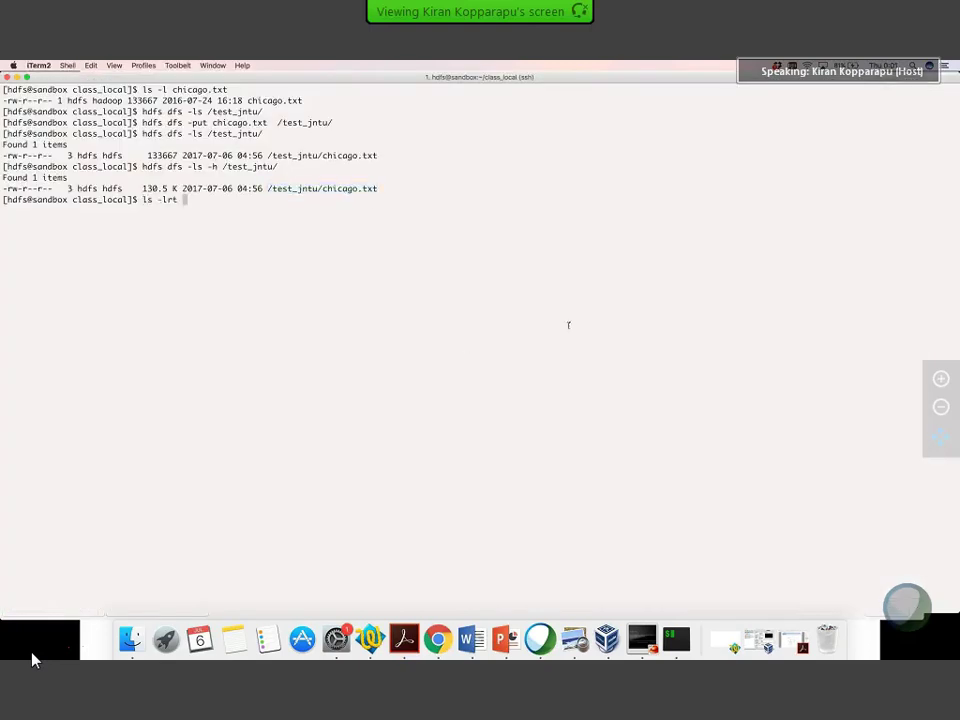
pyautogui.rightClick(580, 314)
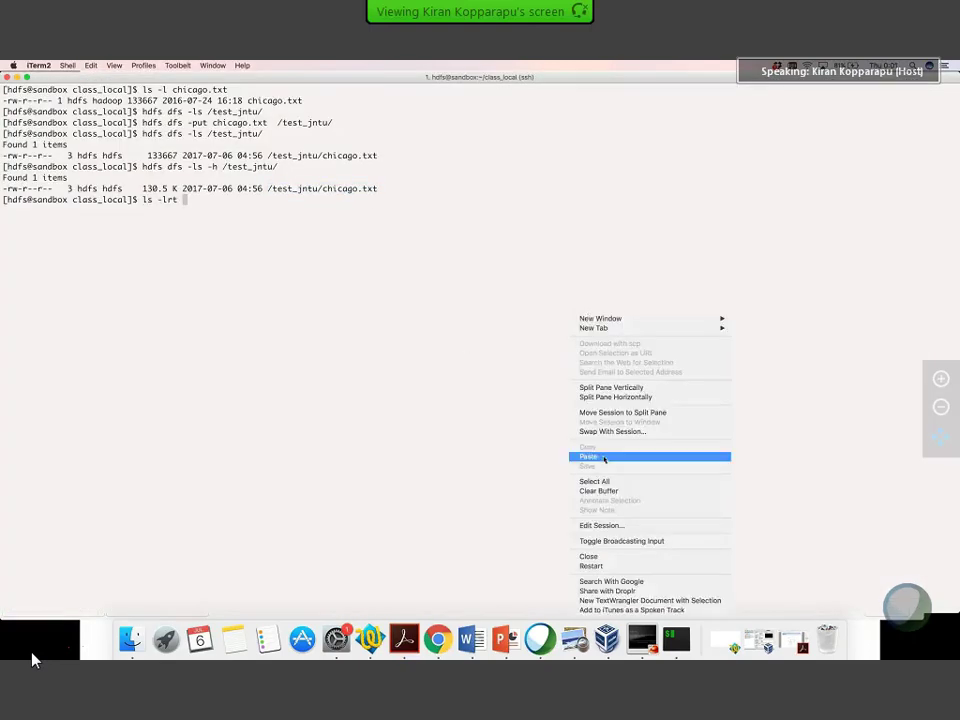
pyautogui.click(603, 456)
pyautogui.press('Return')
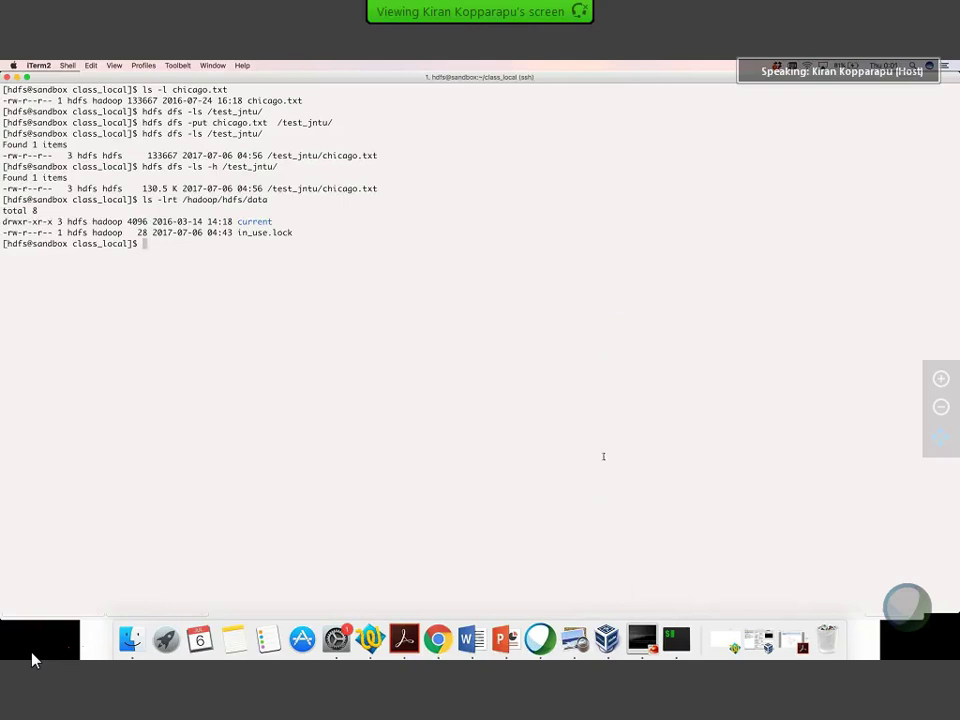
# Step: List /hadoop/hdfs/data/current/ and then its VERSION file with ls -lrt
pyautogui.press('Up')
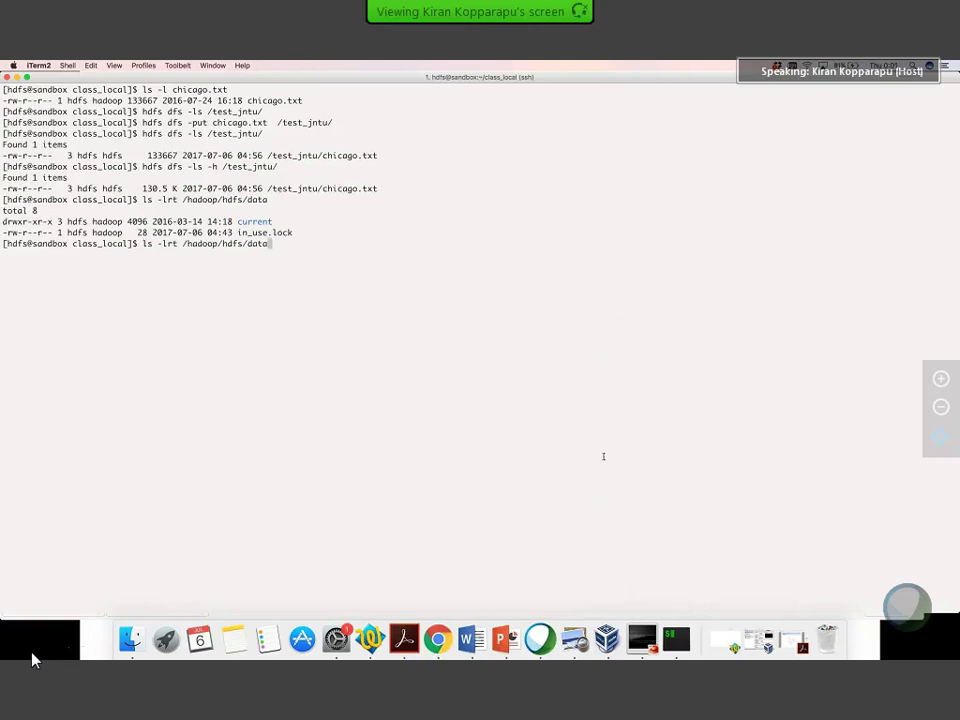
pyautogui.write('/cu')
pyautogui.press('Tab')
pyautogui.press('Return')
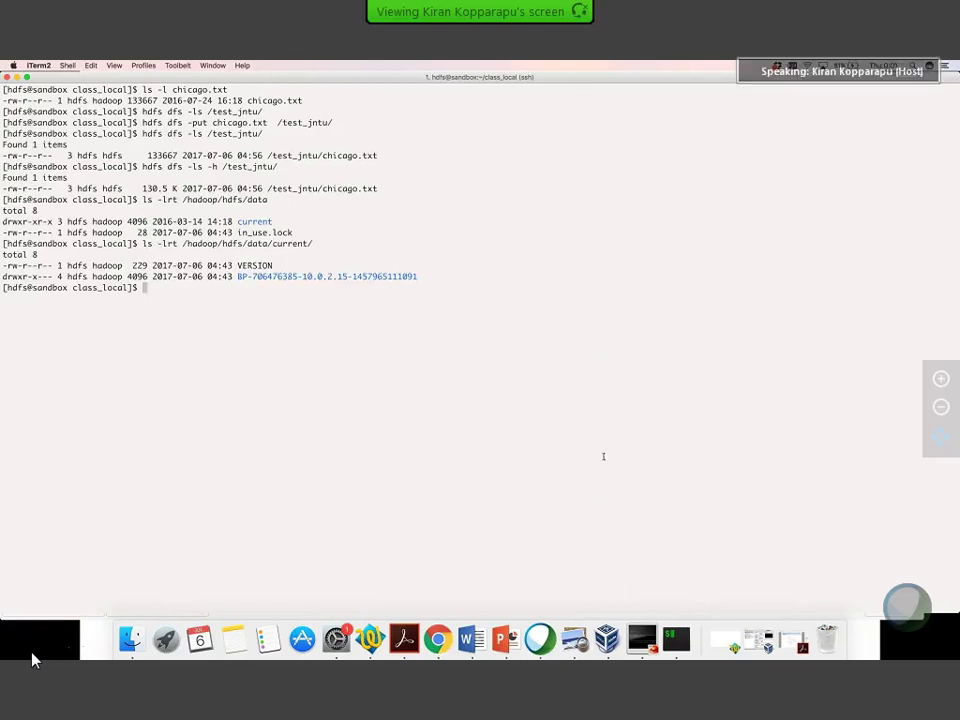
pyautogui.press('Up')
pyautogui.write('VERSION')
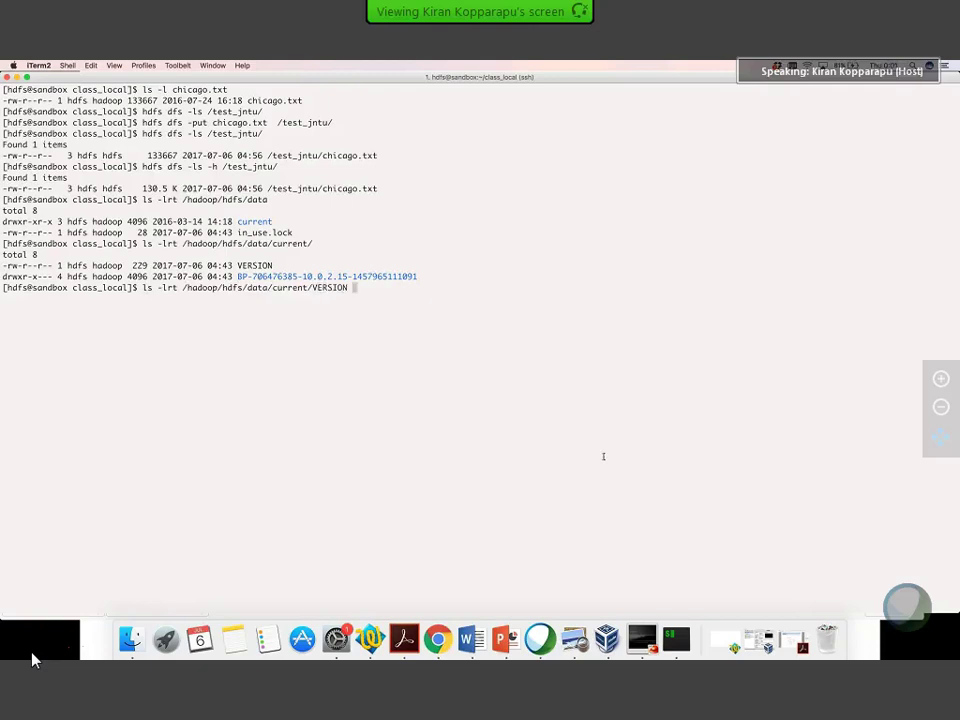
pyautogui.press('Return')
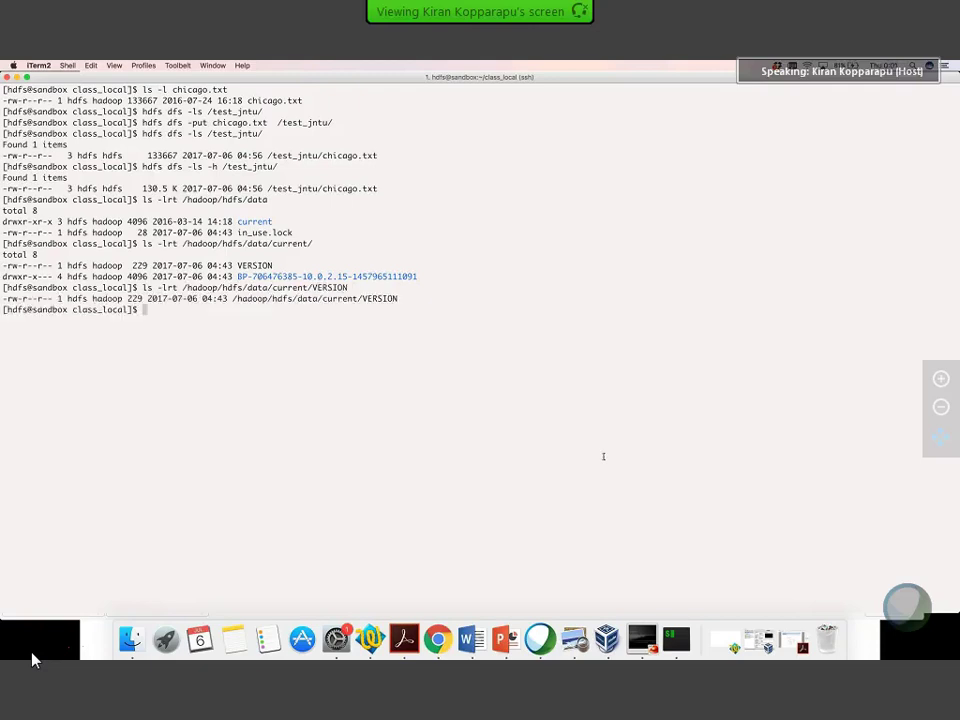
pyautogui.press('Up')
pyautogui.press('BackSpace')
pyautogui.press('BackSpace')
pyautogui.press('BackSpace')
pyautogui.press('BackSpace')
pyautogui.press('BackSpace')
pyautogui.press('BackSpace')
pyautogui.press('BackSpace')
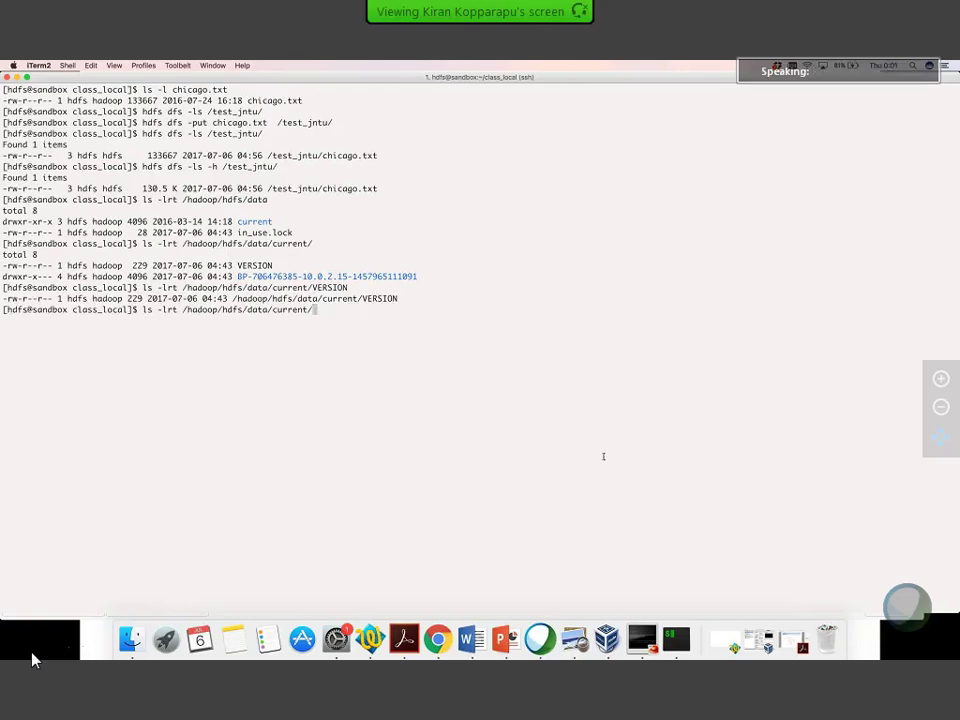
pyautogui.write('B')
pyautogui.press('Tab')
pyautogui.press('Return')
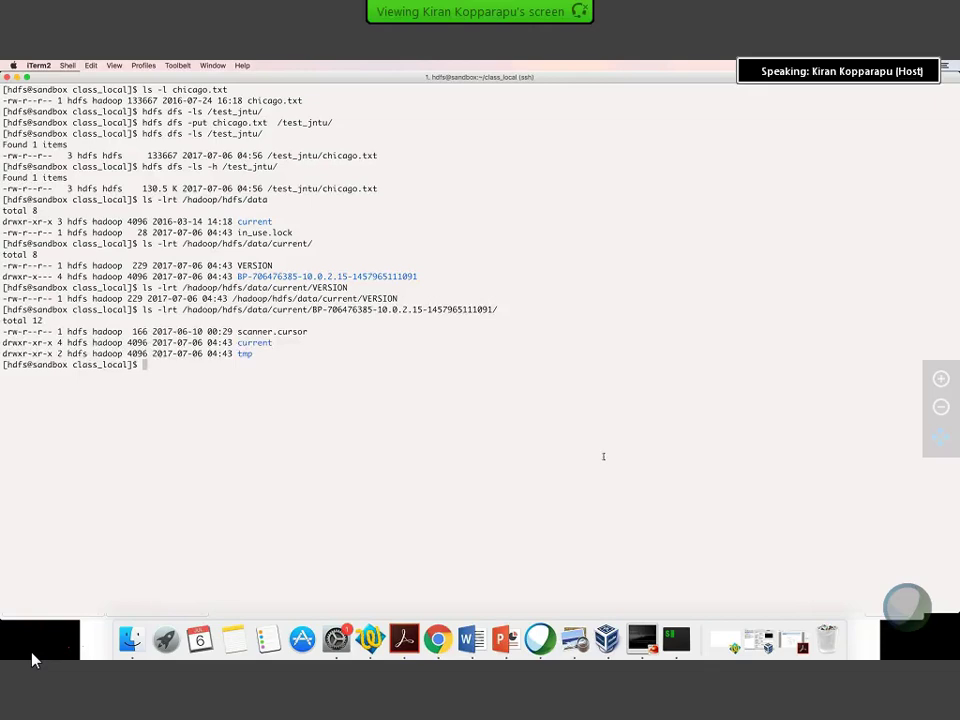
# Step: List the current subdirectory of the block pool directory with ls -lrt
pyautogui.press('Up')
pyautogui.write('c')
pyautogui.press('Tab')
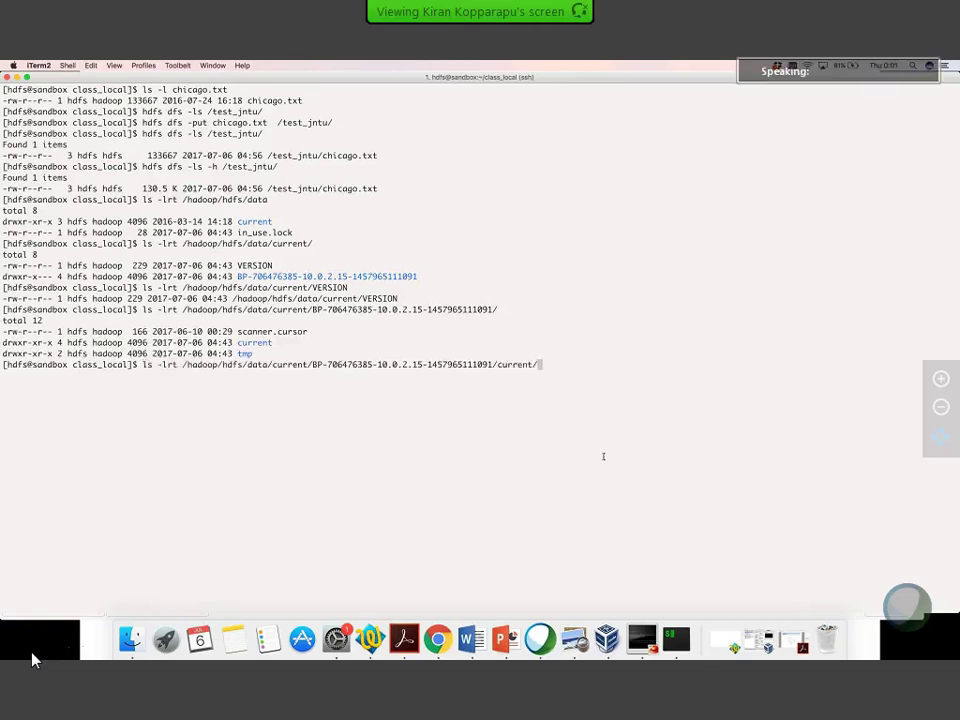
pyautogui.press('Return')
# Step: List the finalized directory inside the block pool's current directory with ls -lrt
pyautogui.press('Up')
pyautogui.press('Left')
pyautogui.press('Left')
pyautogui.press('Left')
pyautogui.press('Left')
pyautogui.press('Left')
pyautogui.press('Left')
pyautogui.press('Left')
pyautogui.press('Left')
pyautogui.press('Left')
pyautogui.press('Left')
pyautogui.press('Left')
pyautogui.press('Left')
pyautogui.press('Left')
pyautogui.press('Left')
pyautogui.press('Left')
pyautogui.press('Left')
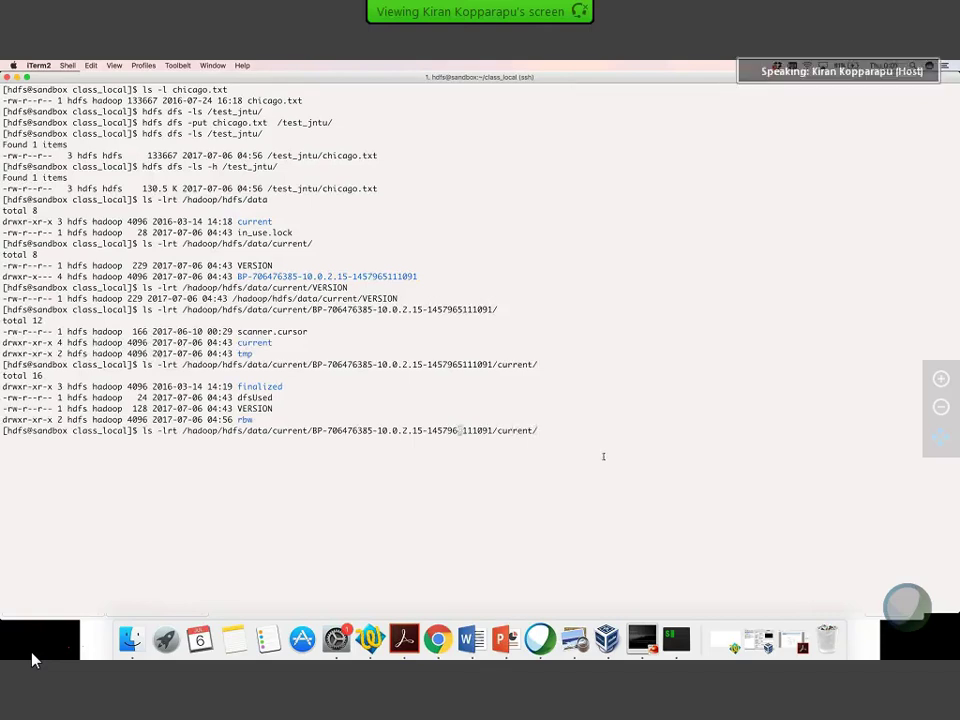
pyautogui.press('Left')
pyautogui.press('Left')
pyautogui.press('Left')
pyautogui.press('Left')
pyautogui.press('Left')
pyautogui.press('Left')
pyautogui.press('Left')
pyautogui.press('Left')
pyautogui.press('Left')
pyautogui.press('Left')
pyautogui.press('Left')
pyautogui.press('Left')
pyautogui.press('Left')
pyautogui.press('Left')
pyautogui.press('Left')
pyautogui.press('Left')
pyautogui.press('Left')
pyautogui.press('Left')
pyautogui.press('Left')
pyautogui.press('Left')
pyautogui.press('Left')
pyautogui.press('Left')
pyautogui.press('Left')
pyautogui.press('Left')
pyautogui.press('Left')
pyautogui.press('Left')
pyautogui.press('Left')
pyautogui.press('Right')
pyautogui.press('Right')
pyautogui.press('Right')
pyautogui.press('Right')
pyautogui.press('Right')
pyautogui.press('Right')
pyautogui.press('Right')
pyautogui.press('Right')
pyautogui.press('Right')
pyautogui.press('Right')
pyautogui.press('Right')
pyautogui.press('Right')
pyautogui.press('Right')
pyautogui.press('Right')
pyautogui.press('Right')
pyautogui.press('Right')
pyautogui.press('Right')
pyautogui.press('Right')
pyautogui.press('Right')
pyautogui.press('Right')
pyautogui.press('Right')
pyautogui.press('Right')
pyautogui.press('Right')
pyautogui.press('Right')
pyautogui.press('Right')
pyautogui.press('Right')
pyautogui.press('Right')
pyautogui.press('Right')
pyautogui.press('Right')
pyautogui.press('Right')
pyautogui.press('Right')
pyautogui.press('Right')
pyautogui.press('Right')
pyautogui.press('Right')
pyautogui.press('Right')
pyautogui.press('Right')
pyautogui.press('Right')
pyautogui.press('Right')
pyautogui.press('Right')
pyautogui.press('Right')
pyautogui.press('Right')
pyautogui.press('Right')
pyautogui.press('Right')
pyautogui.press('Right')
pyautogui.press('Right')
pyautogui.write('f')
pyautogui.press('Tab')
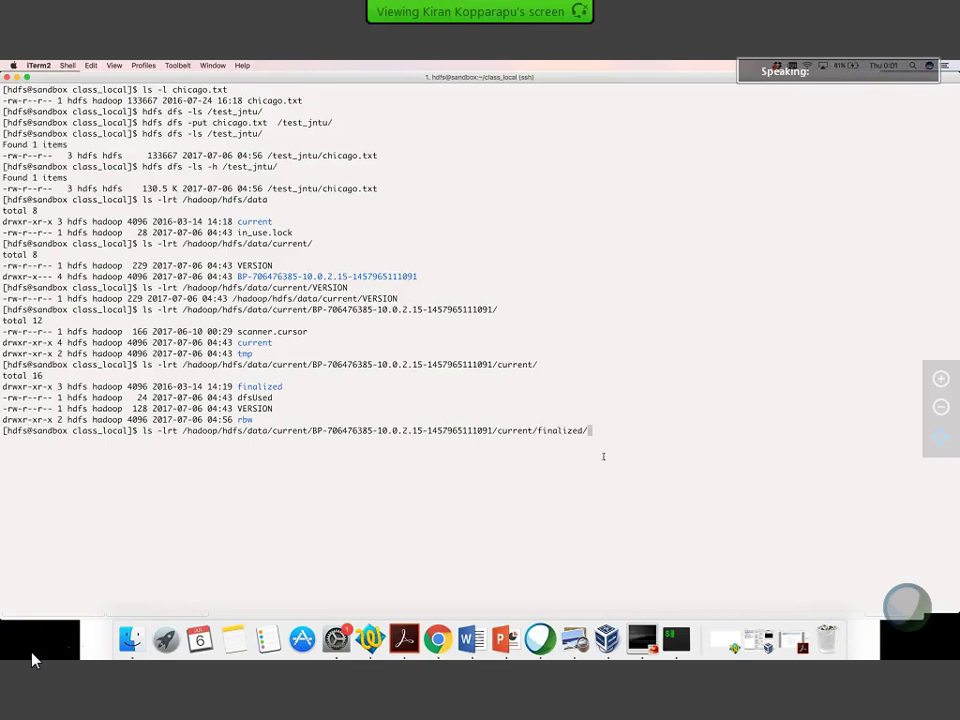
pyautogui.press('Return')
# Step: List the subdir0 directory inside finalized with ls -lrt
pyautogui.press('Up')
pyautogui.write('s')
pyautogui.press('Tab')
pyautogui.press('Return')
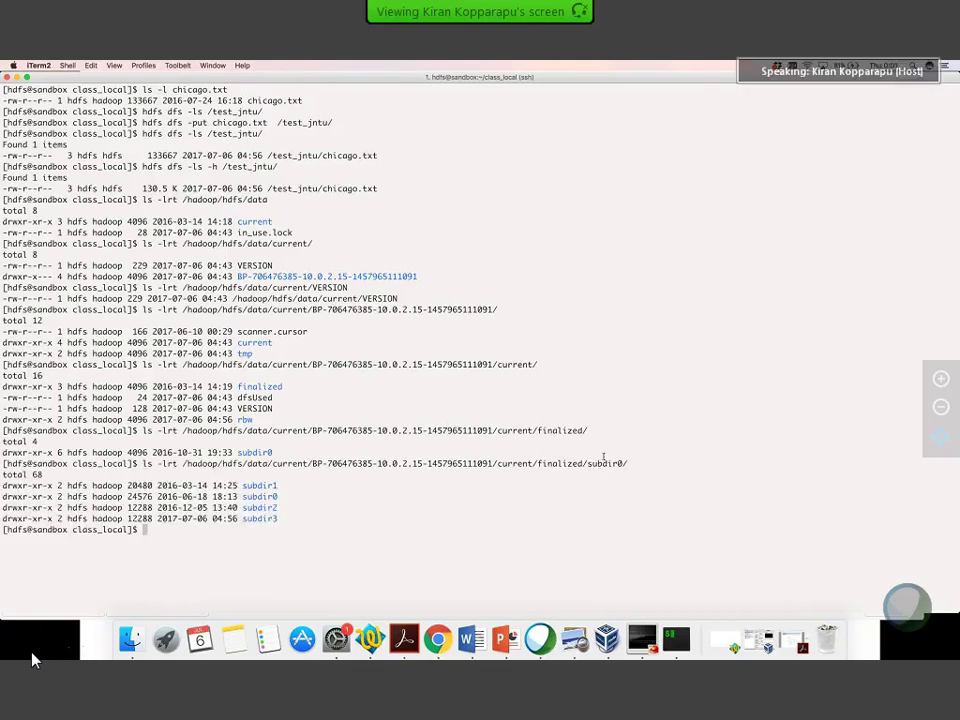
pyautogui.press('Up')
pyautogui.write('s')
pyautogui.press('Tab')
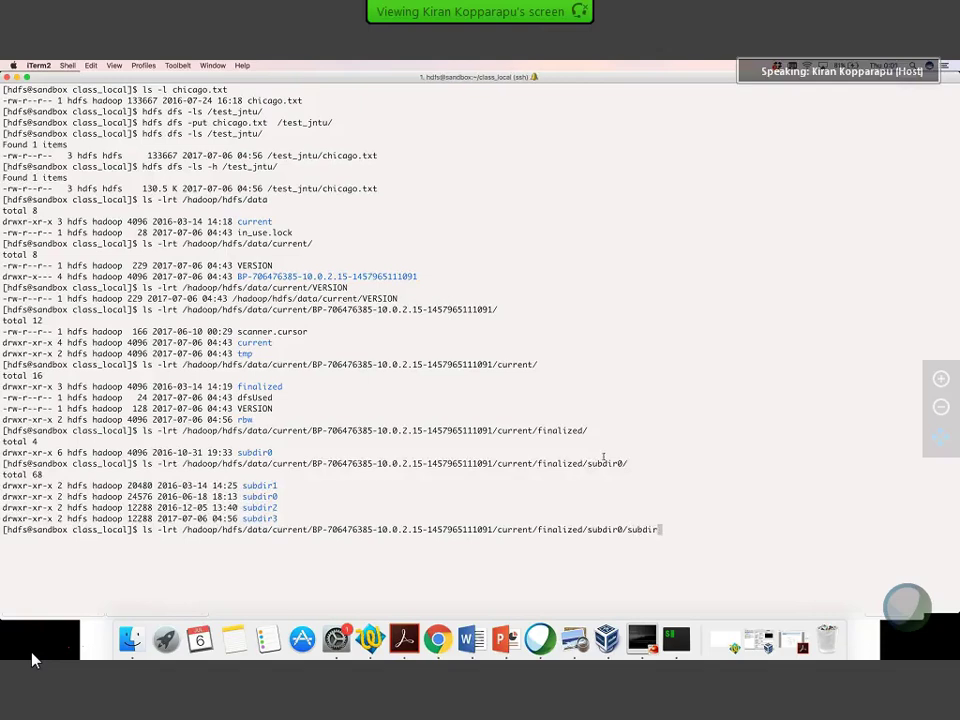
pyautogui.write('0')
pyautogui.press('Tab')
pyautogui.write('b')
pyautogui.press('Tab')
pyautogui.press('BackSpace')
pyautogui.press('BackSpace')
pyautogui.press('BackSpace')
pyautogui.press('BackSpace')
pyautogui.press('BackSpace')
pyautogui.press('BackSpace')
pyautogui.press('BackSpace')
pyautogui.press('BackSpace')
pyautogui.press('BackSpace')
pyautogui.press('BackSpace')
pyautogui.press('Return')
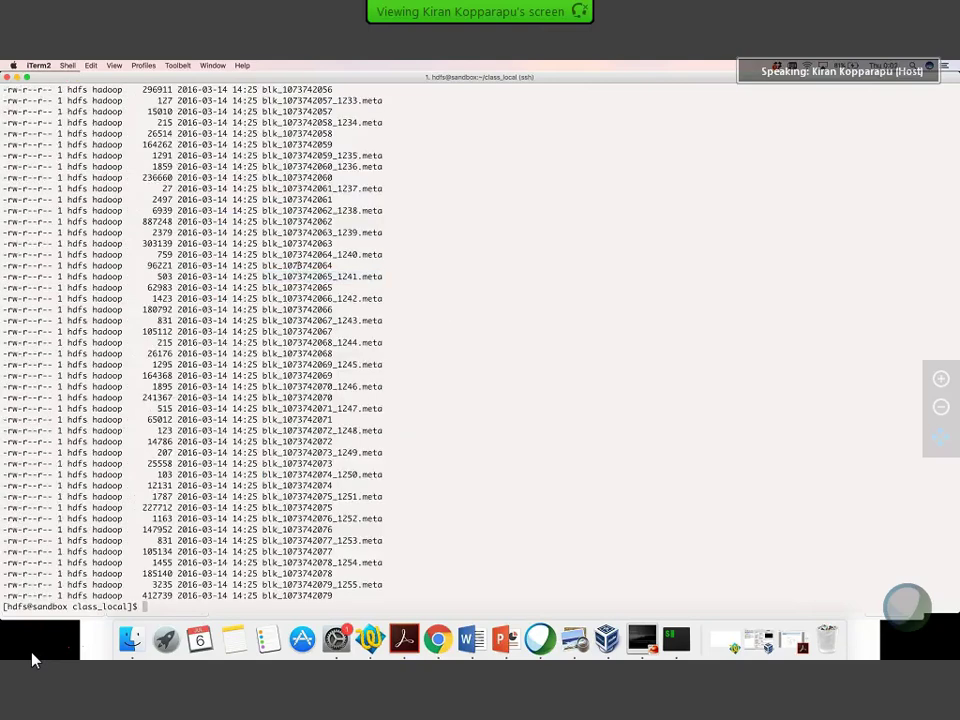
pyautogui.doubleClick(298, 265)
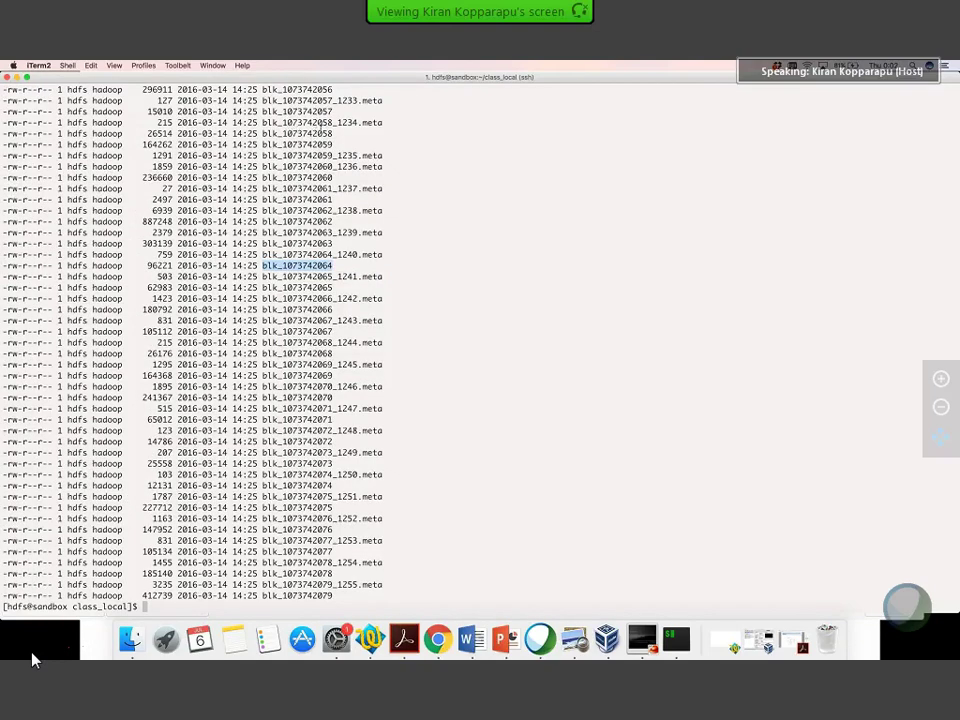
pyautogui.doubleClick(300, 133)
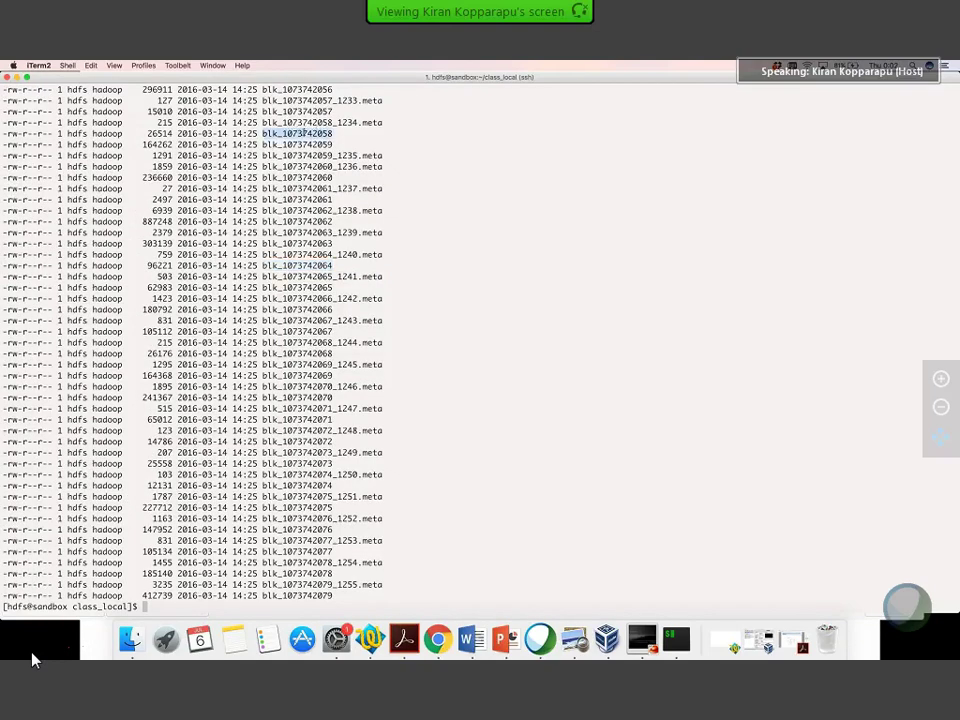